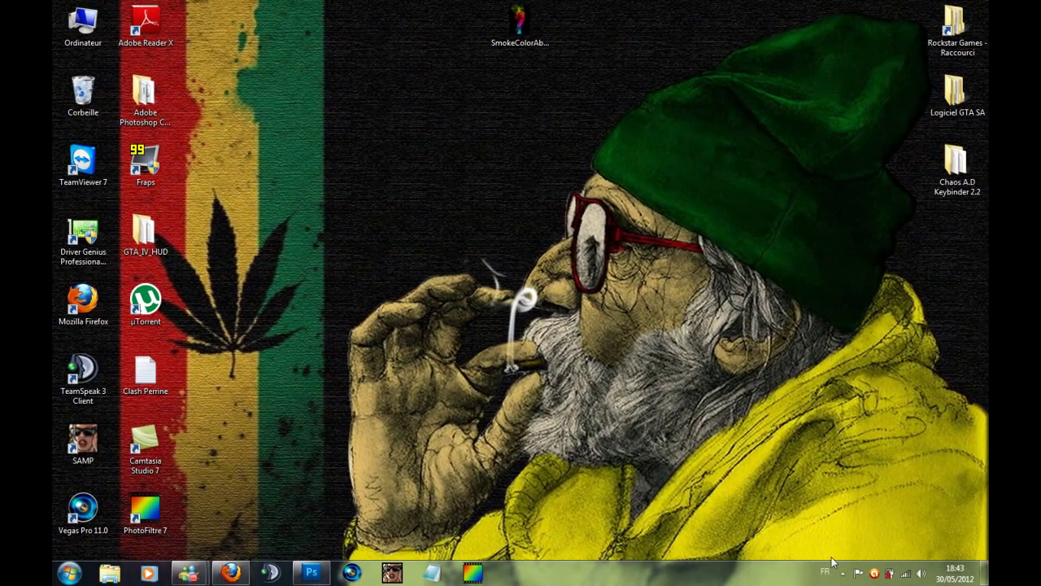
- Move one of the hidden notification icons into the taskbar's visible notification area
click(842, 573)
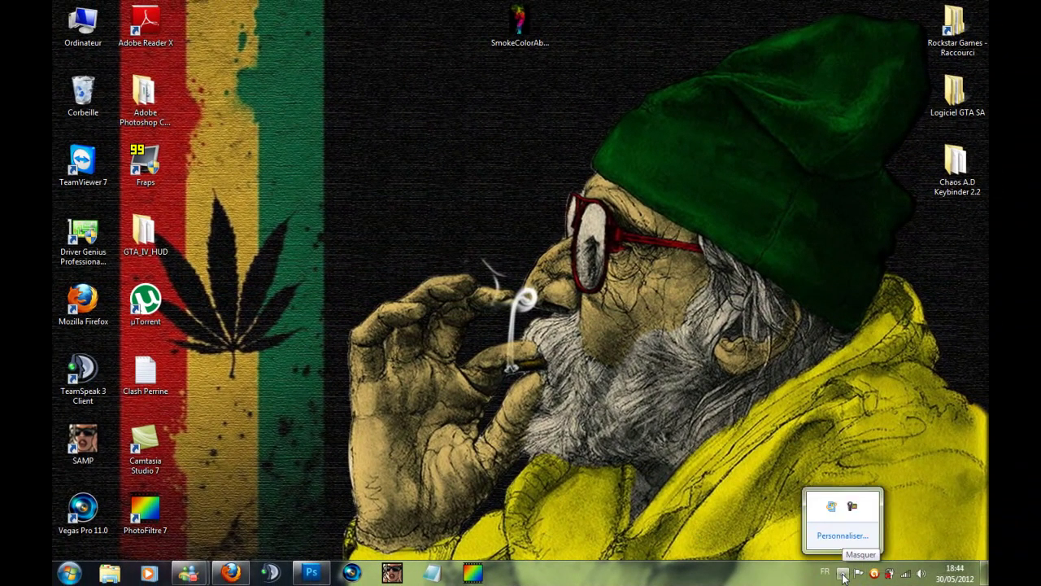
drag(856, 575, 856, 575)
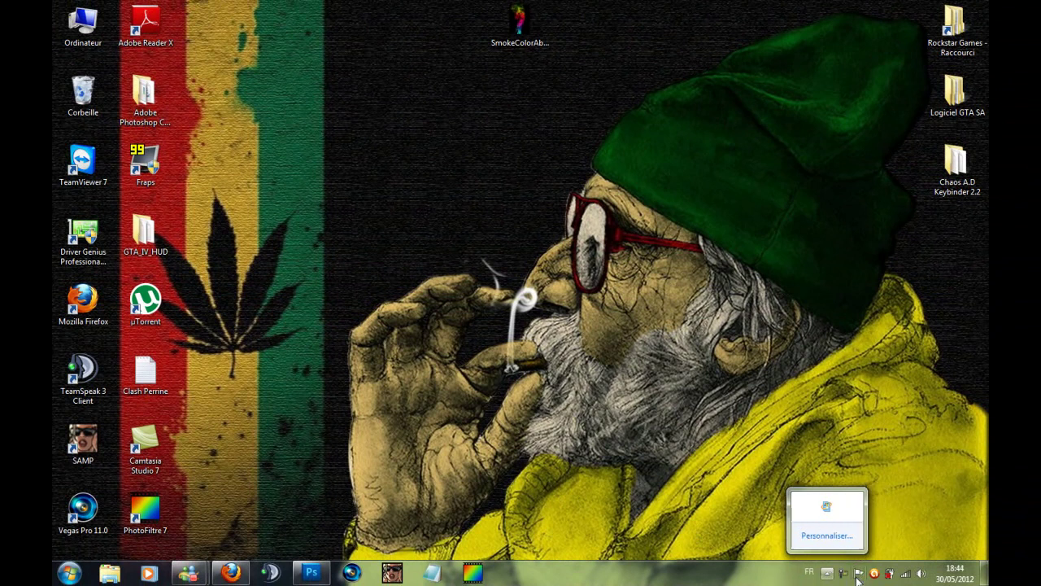
click(842, 410)
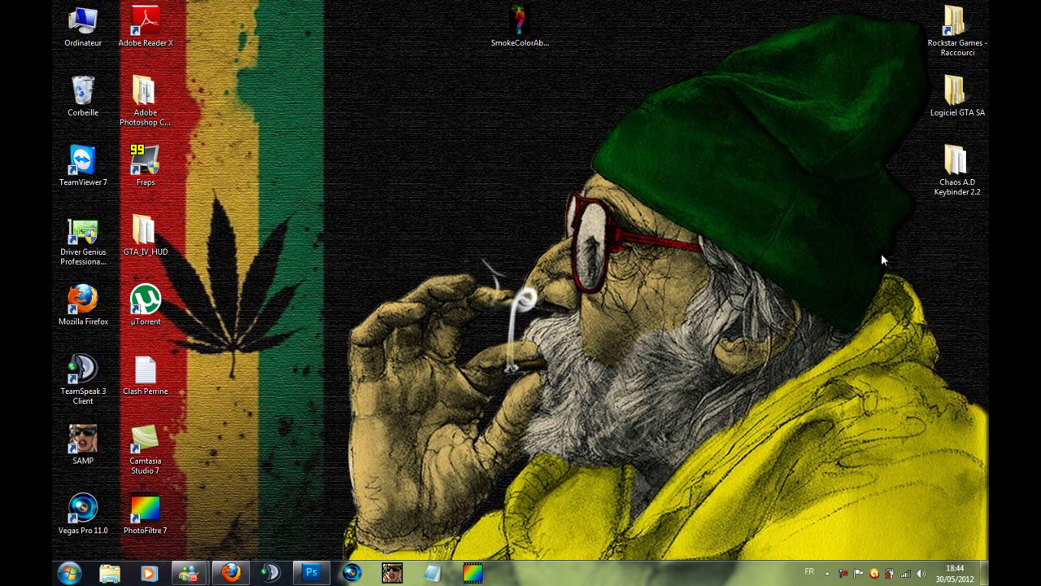
click(322, 574)
click(322, 574)
click(475, 574)
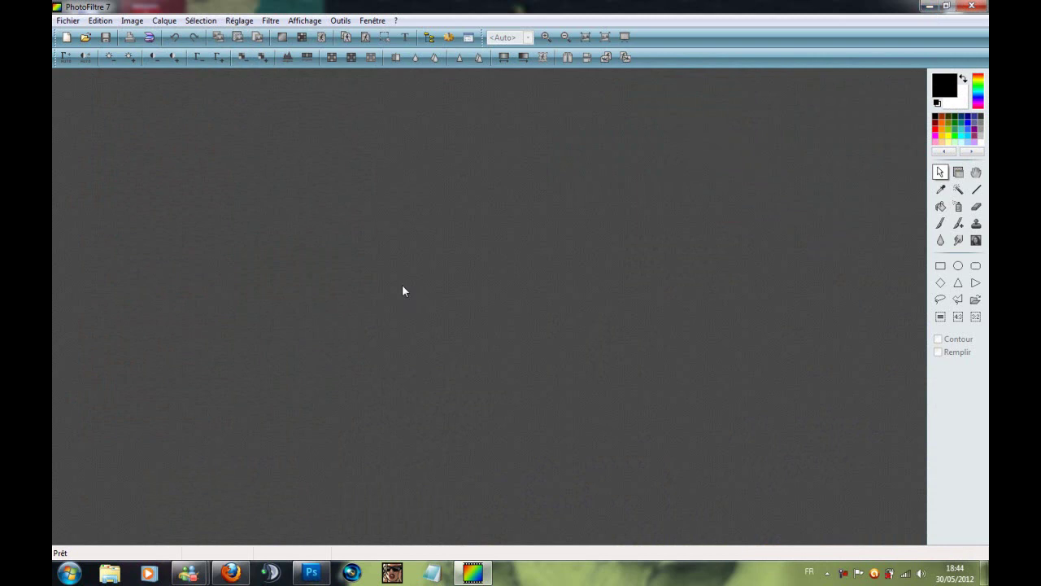
click(473, 573)
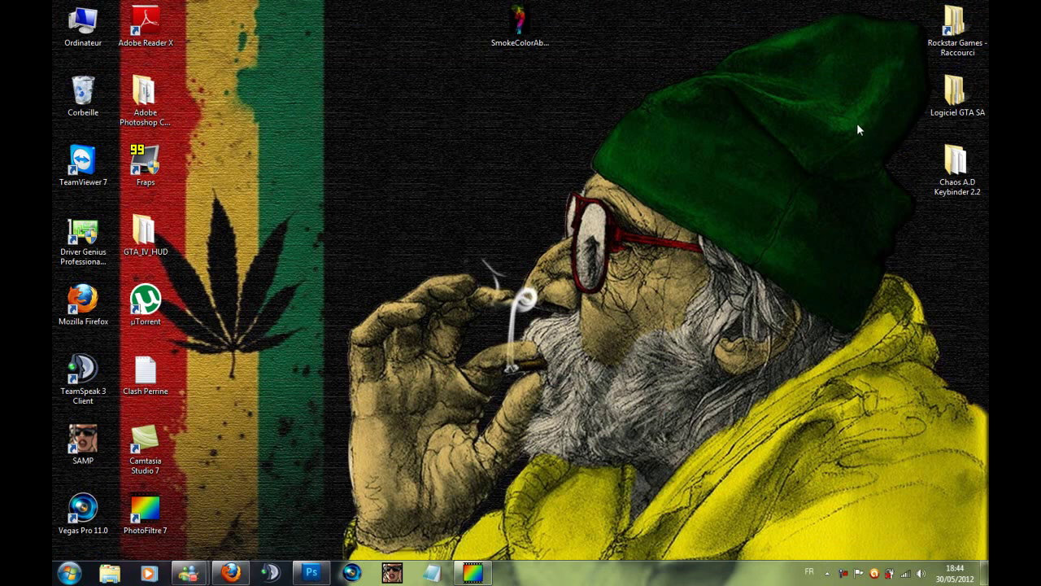
- Launch TXD Workshop from the TXD Workshop 4.5 folder inside the desktop folder Logiciel GTA SA
double_click(953, 96)
double_click(274, 120)
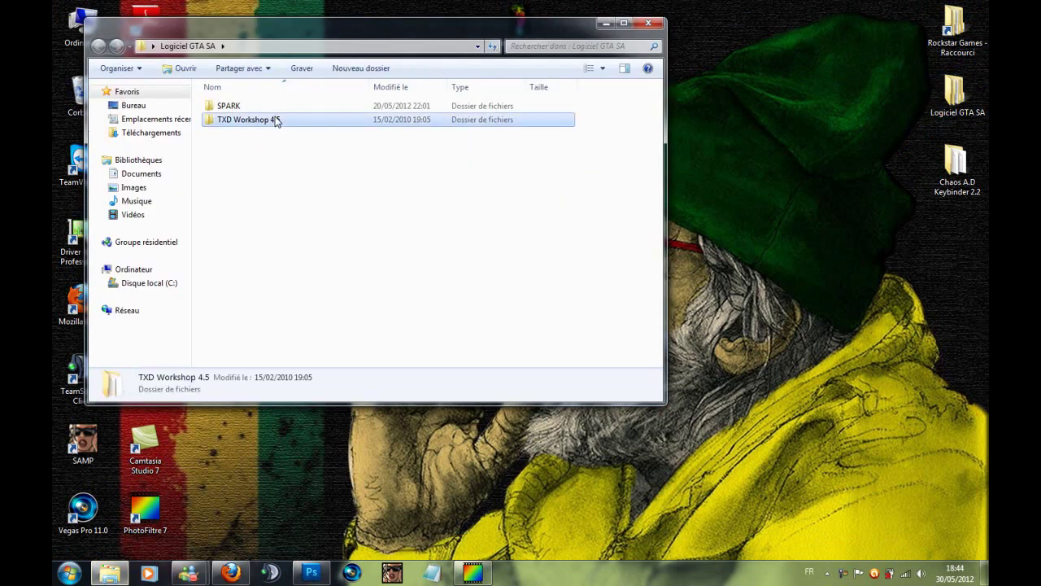
double_click(254, 175)
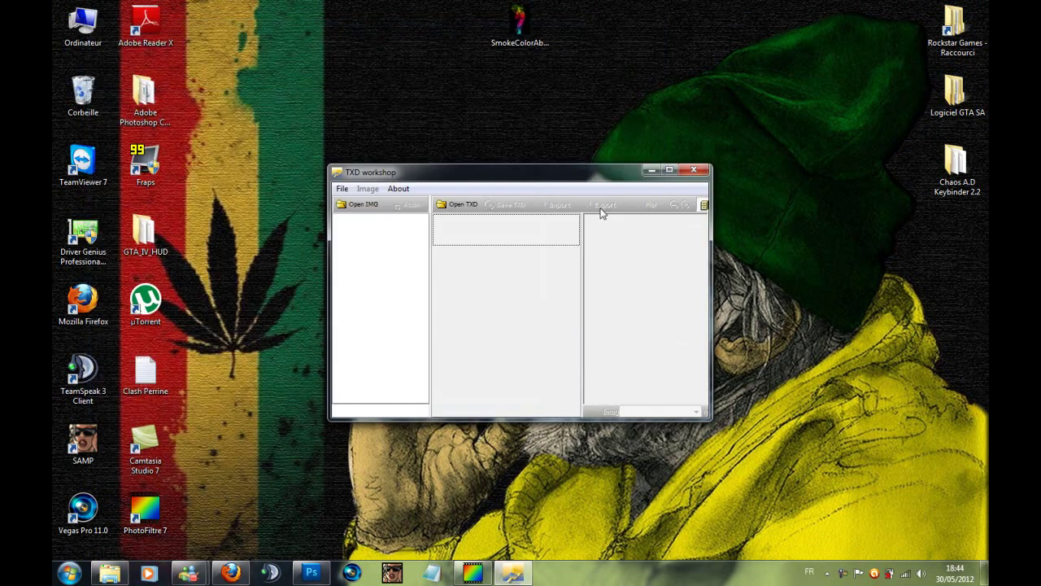
drag(603, 174, 616, 172)
- Open the GTA_IV_HUD folder in the GTA San Andreas directory through the Rockstar Games desktop shortcut
double_click(958, 49)
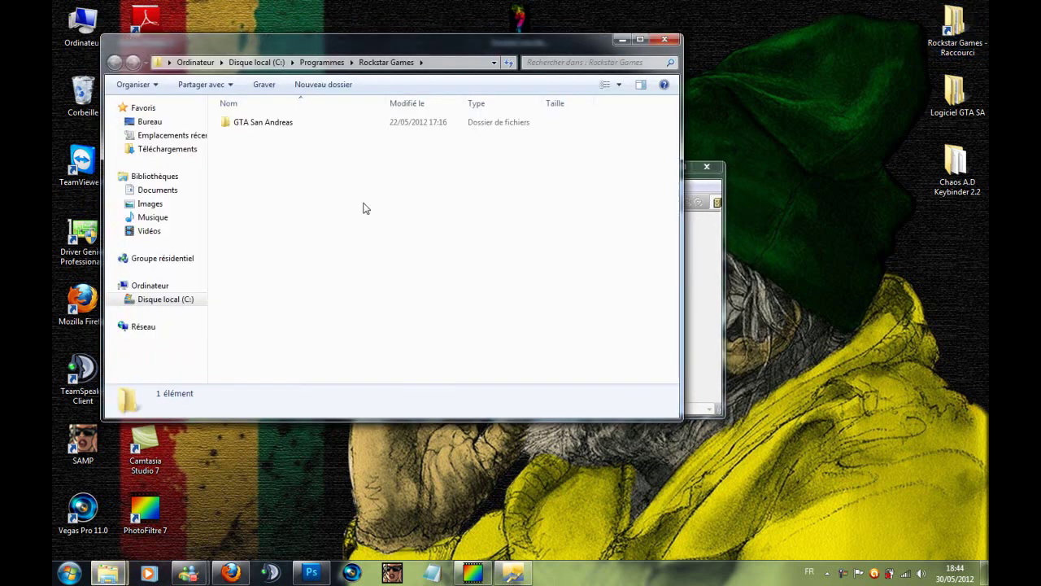
click(316, 129)
double_click(316, 128)
click(285, 179)
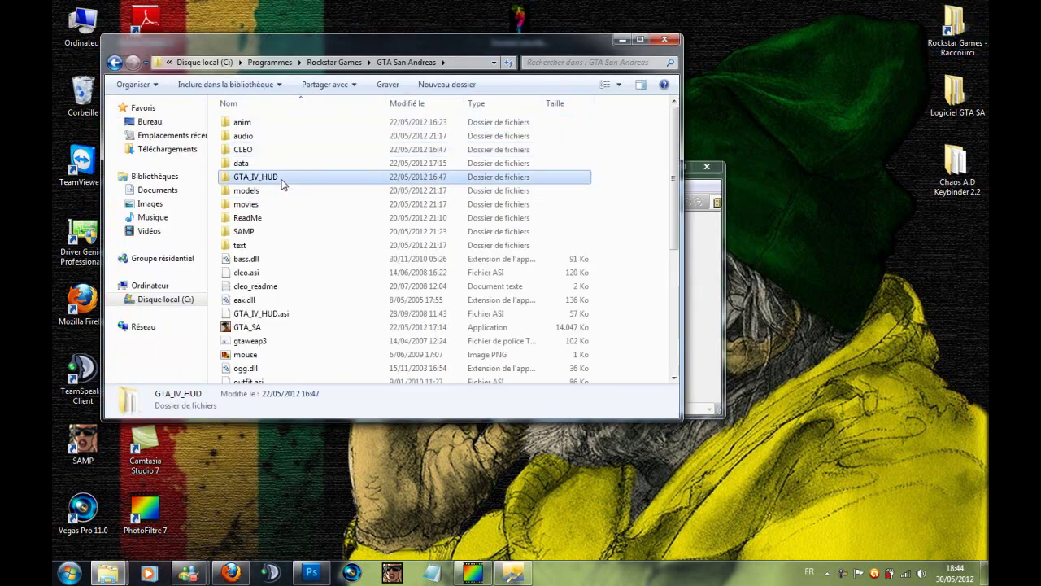
double_click(285, 179)
- Load the health TXD file from the GTA_IV_HUD folder into TXD Workshop
click(262, 149)
click(261, 136)
click(261, 147)
click(261, 136)
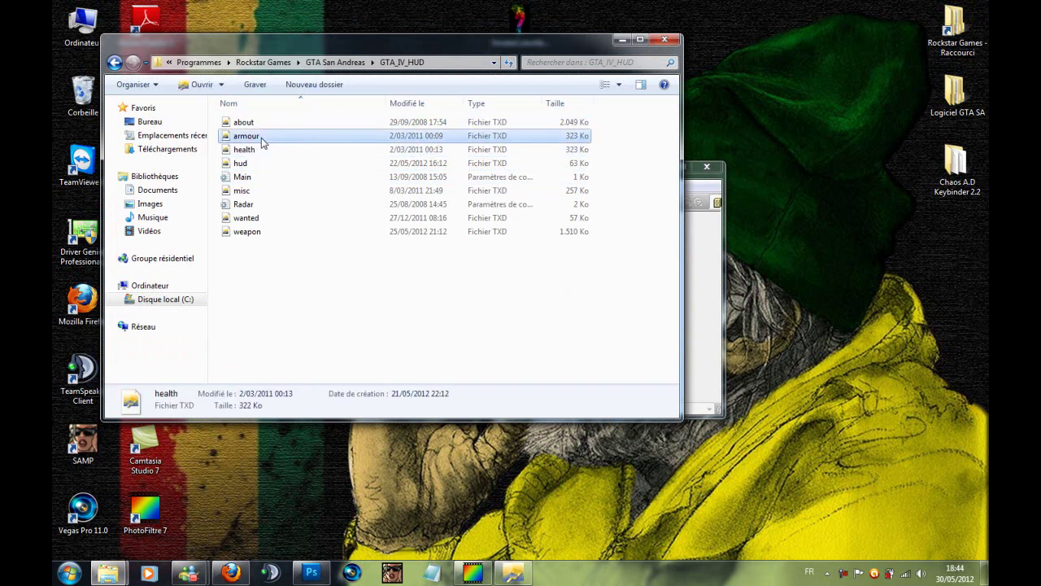
click(362, 151)
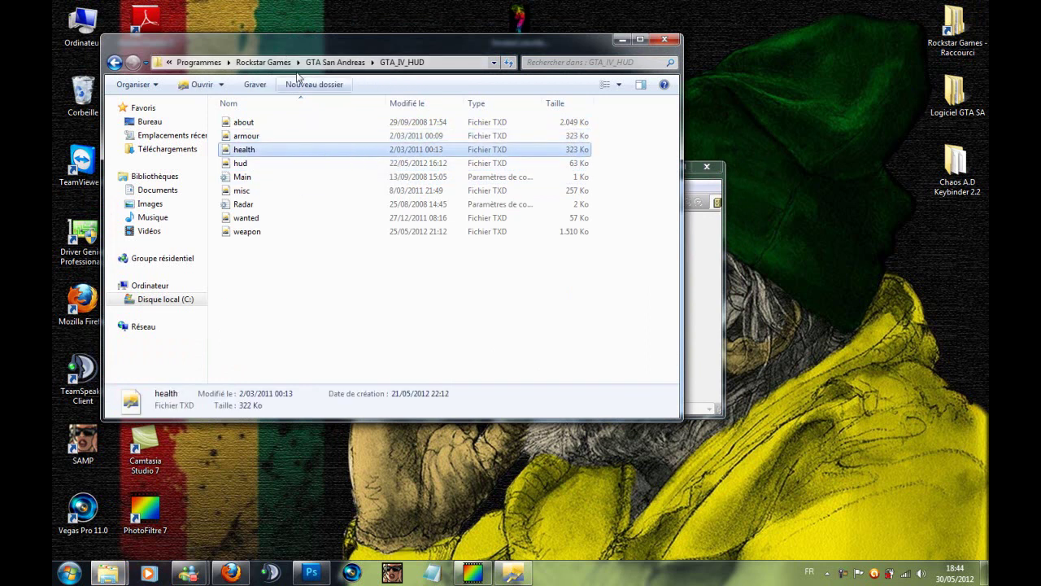
drag(304, 38, 265, 32)
mouse_move(240, 142)
mouse_down()
mouse_move(507, 204)
mouse_move(689, 307)
mouse_up()
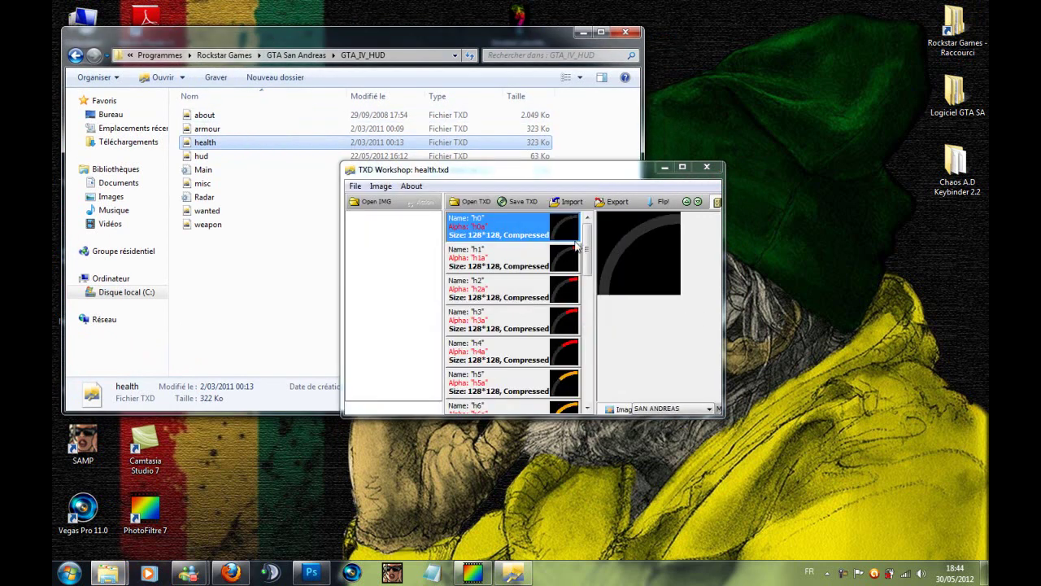
- Examine the health bar textures in health.txd, previewing low levels such as h1 and the orange h5
mouse_move(592, 251)
mouse_down()
mouse_move(602, 310)
mouse_move(597, 255)
mouse_up()
click(518, 320)
click(525, 296)
click(529, 258)
click(528, 231)
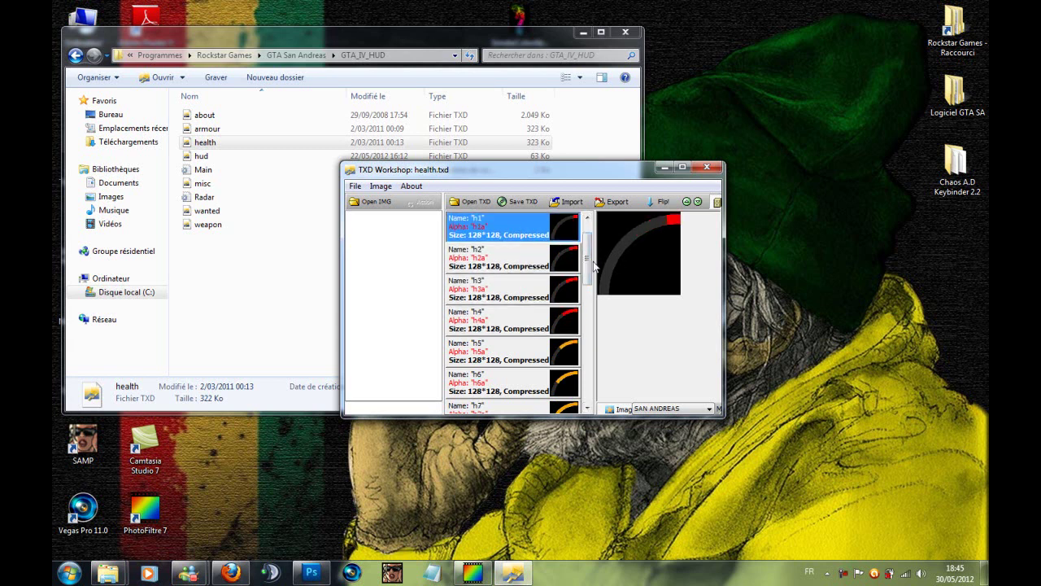
drag(592, 264, 589, 253)
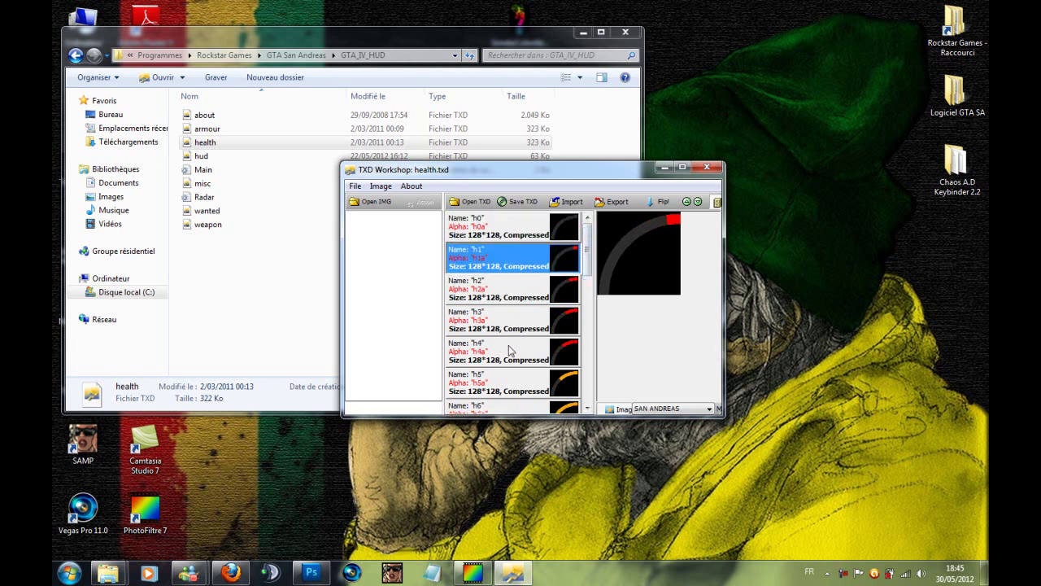
mouse_move(588, 257)
mouse_down()
mouse_move(591, 279)
mouse_move(590, 246)
mouse_move(589, 277)
mouse_up()
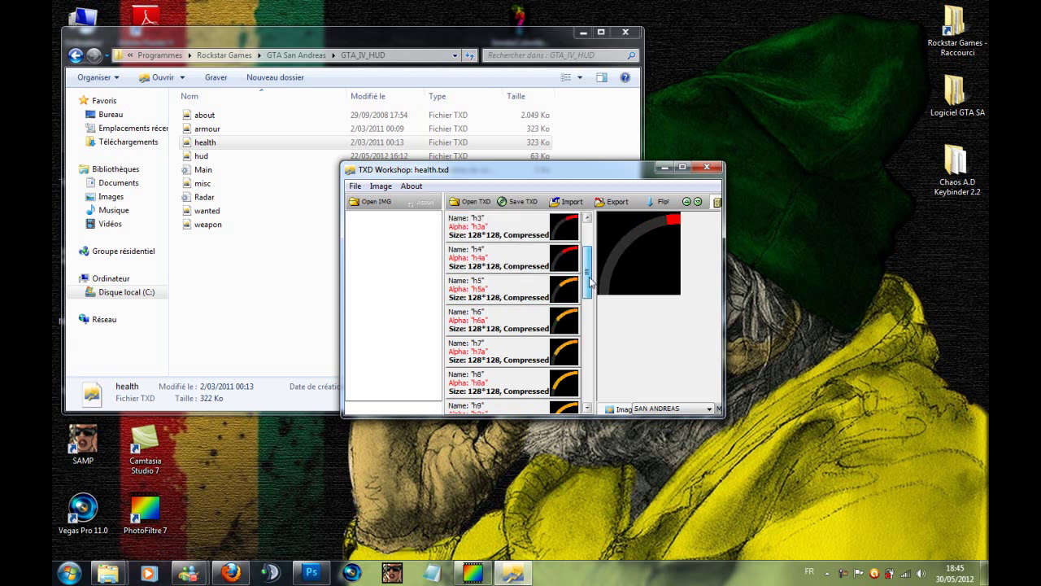
click(544, 291)
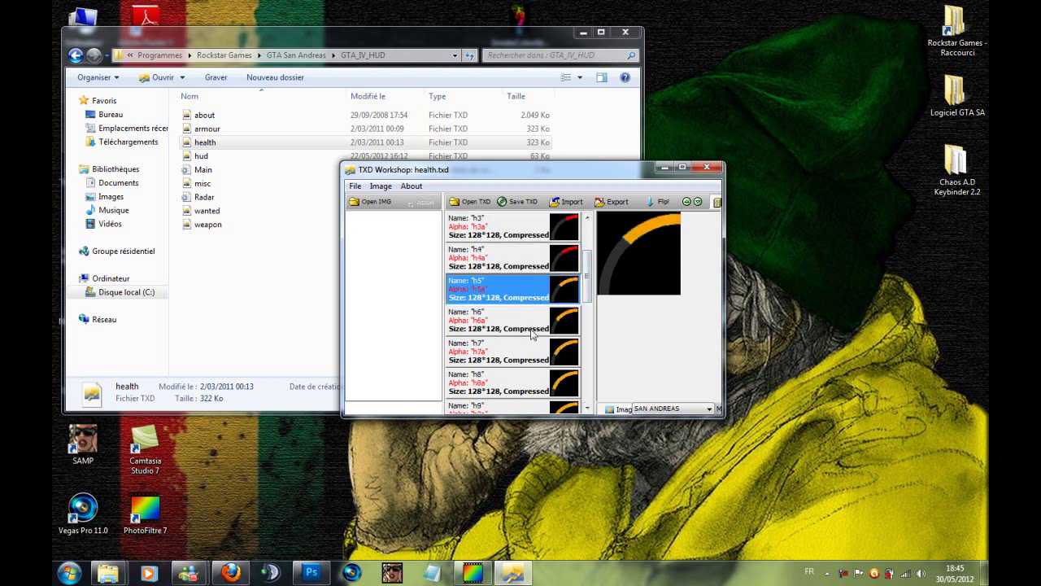
- Export the h8 texture as a PNG named h8 to the HUD GTA SA folder and minimize TXD Workshop
drag(587, 267, 594, 299)
scroll(561, 298, up, 1)
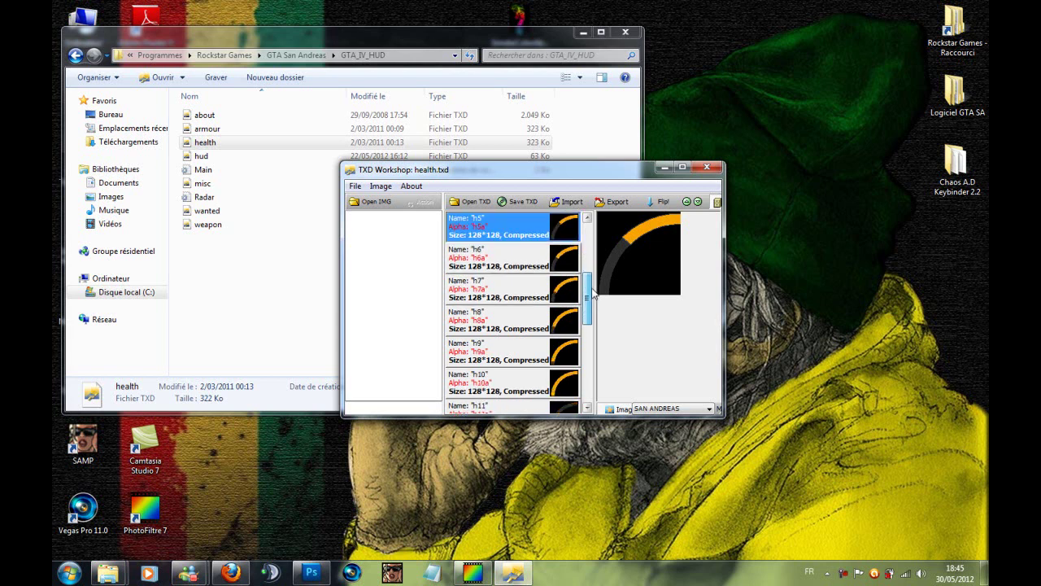
click(511, 321)
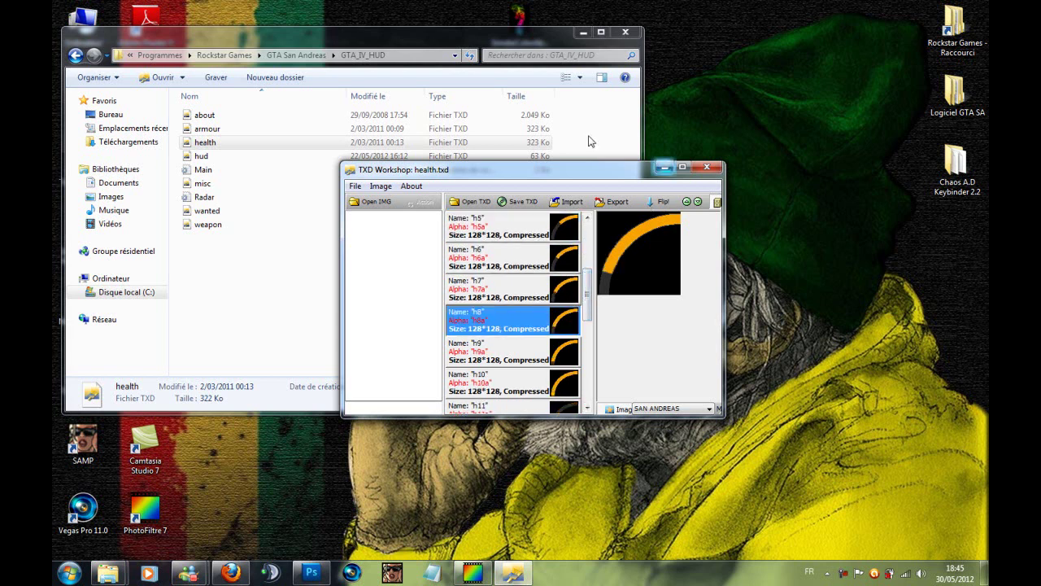
click(583, 33)
mouse_move(590, 166)
mouse_down()
mouse_move(616, 157)
mouse_move(558, 136)
mouse_move(602, 161)
mouse_move(583, 167)
mouse_move(598, 174)
mouse_up()
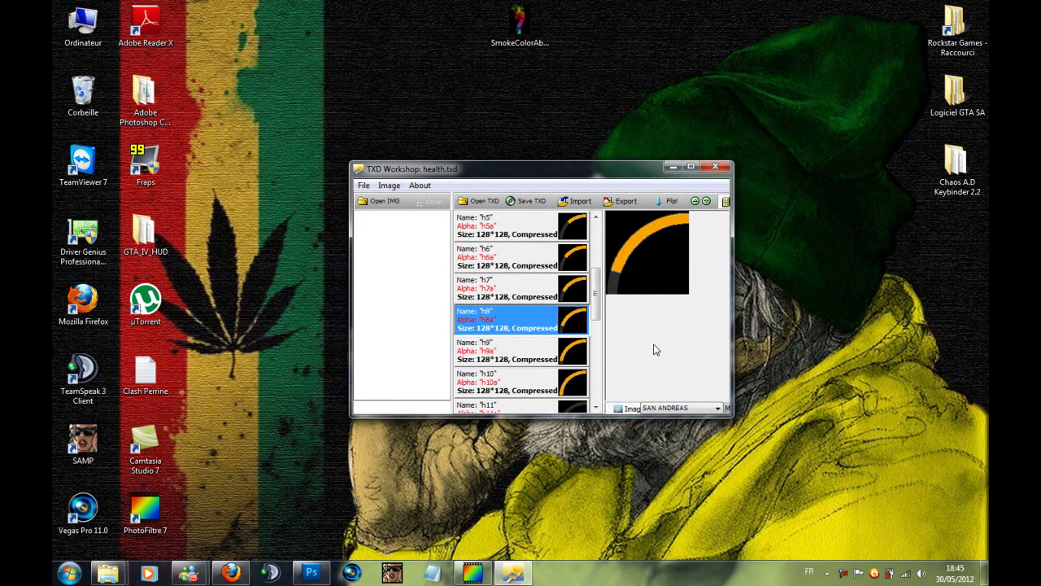
click(624, 203)
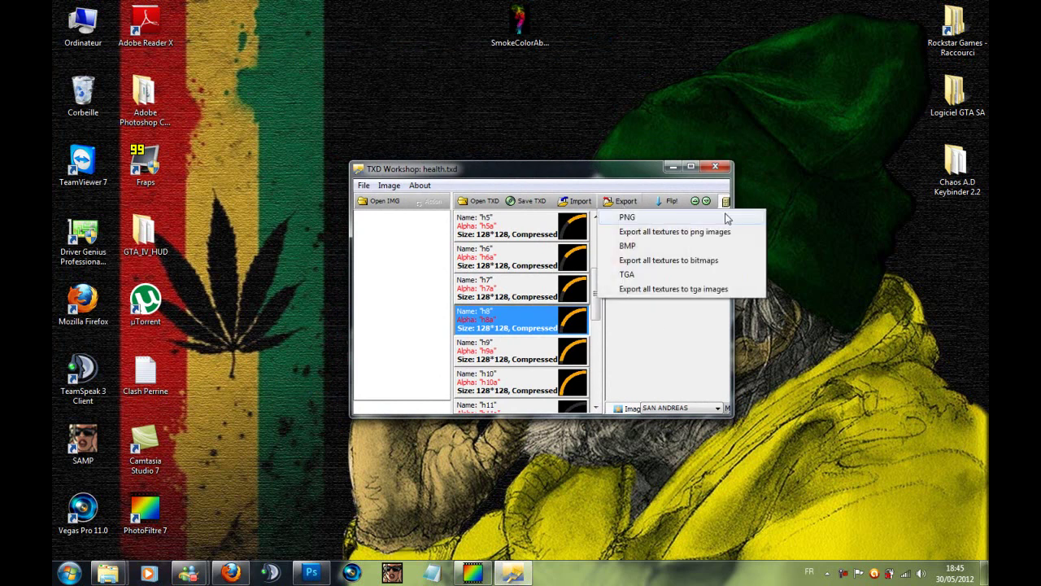
click(733, 218)
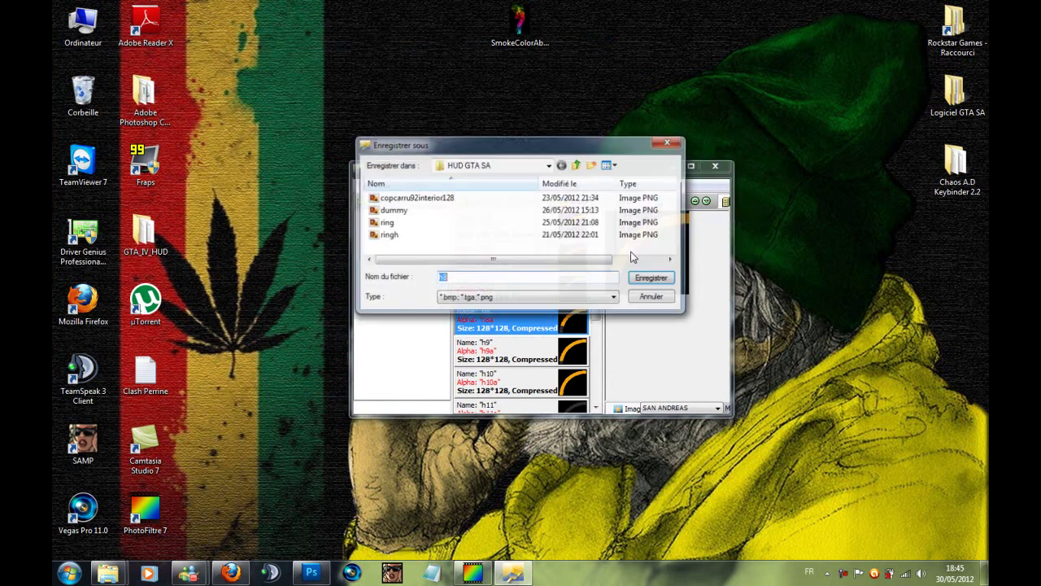
click(653, 279)
click(671, 167)
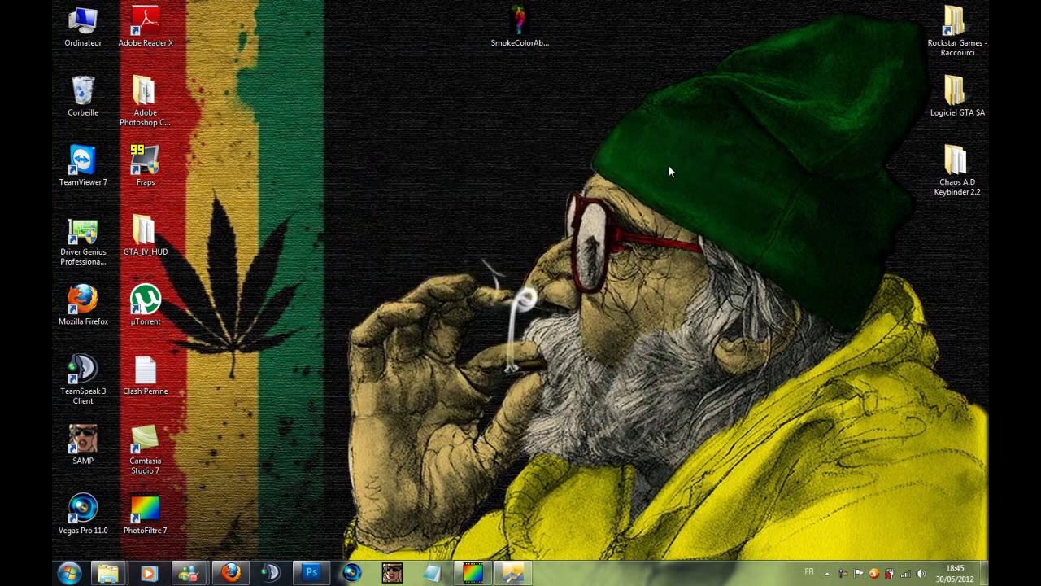
- Switch to Photoshop and activate the Path Selection tool
click(330, 574)
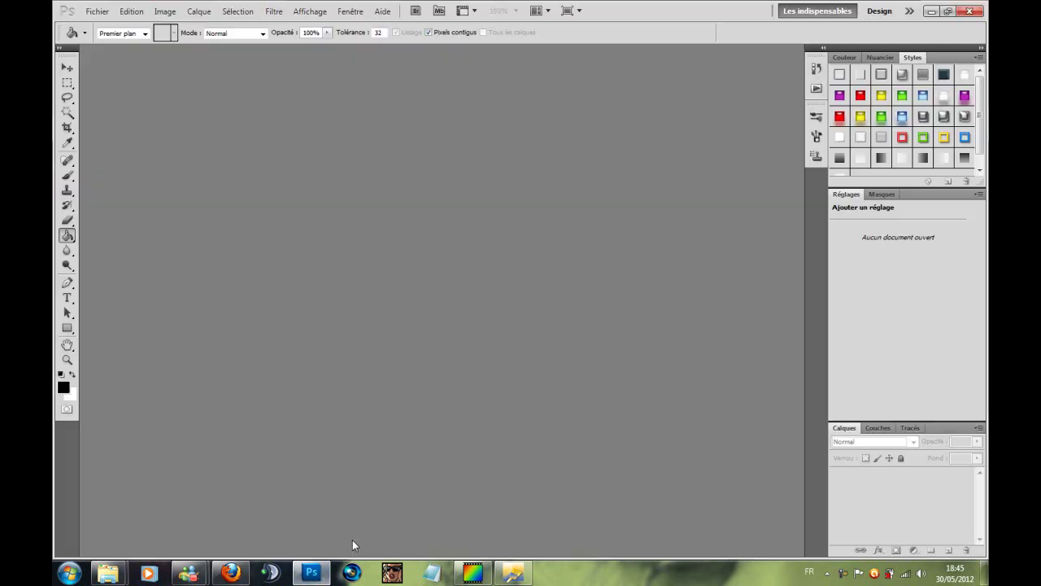
click(68, 313)
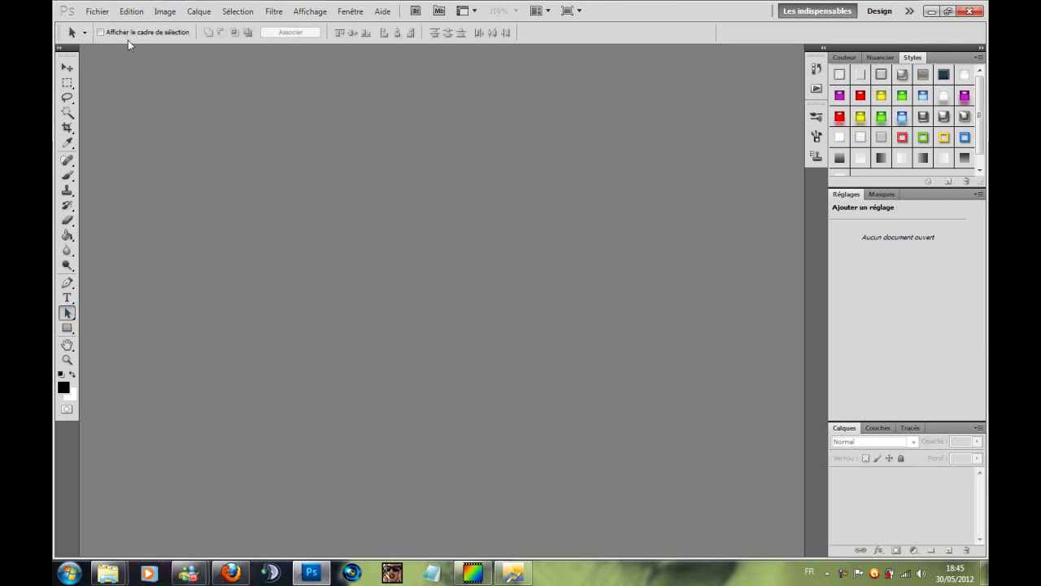
click(97, 11)
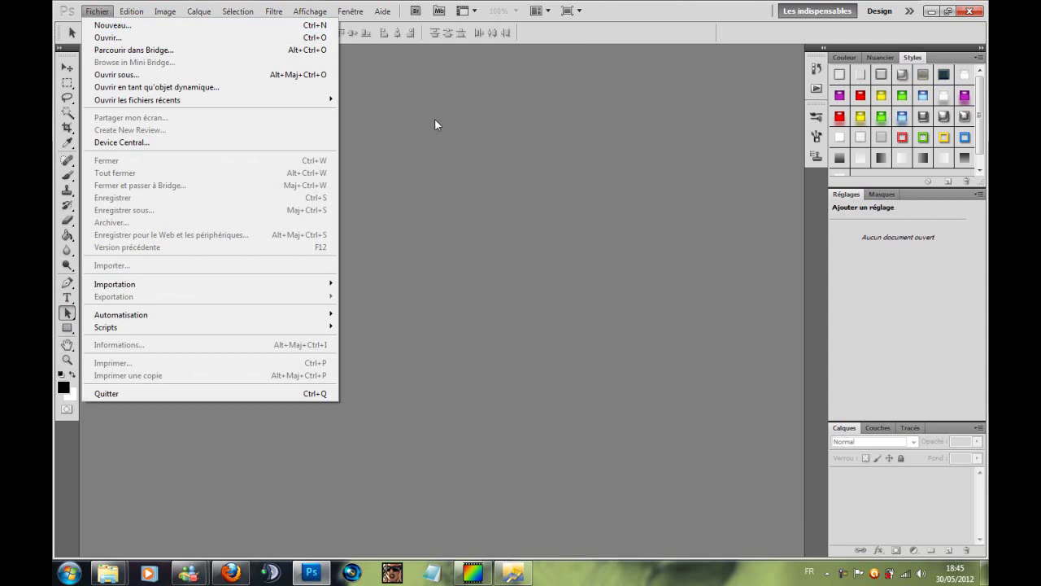
key(Escape)
click(512, 572)
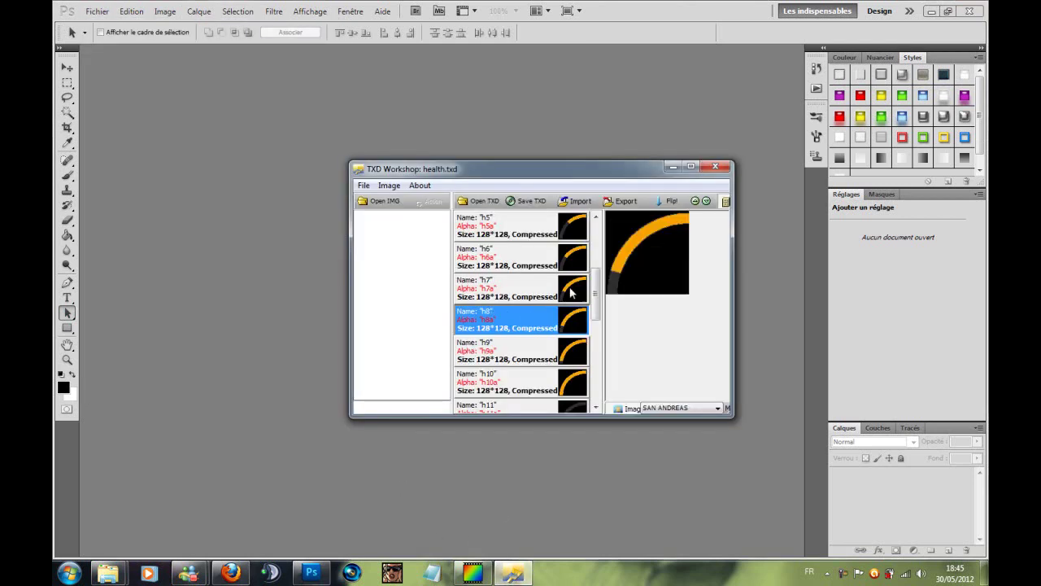
mouse_move(594, 280)
mouse_down()
mouse_move(597, 390)
mouse_move(604, 251)
mouse_move(599, 301)
mouse_move(598, 283)
mouse_up()
click(593, 126)
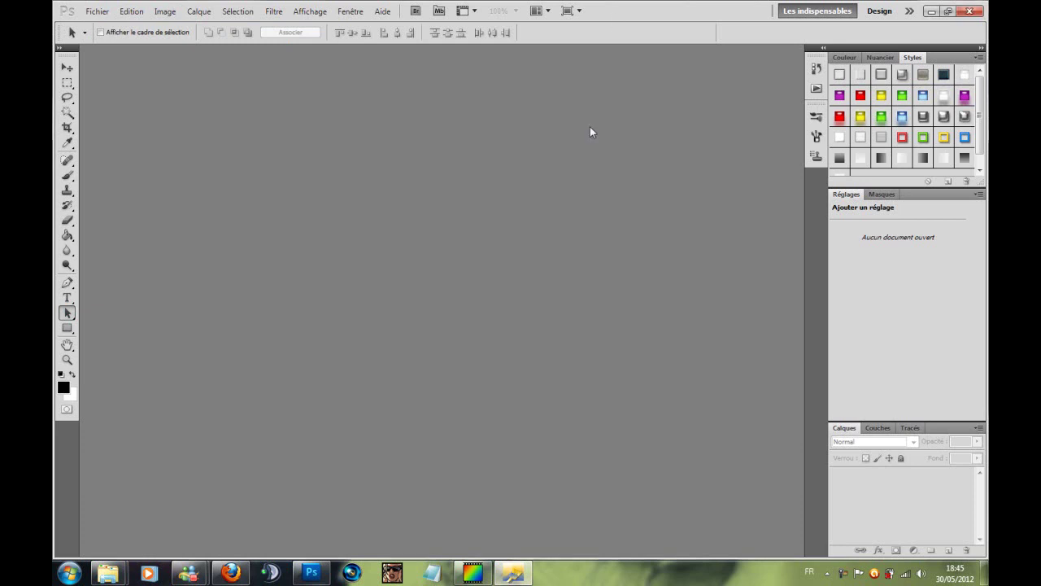
- Open the exported h8 image from the HUD GTA SA folder
click(99, 12)
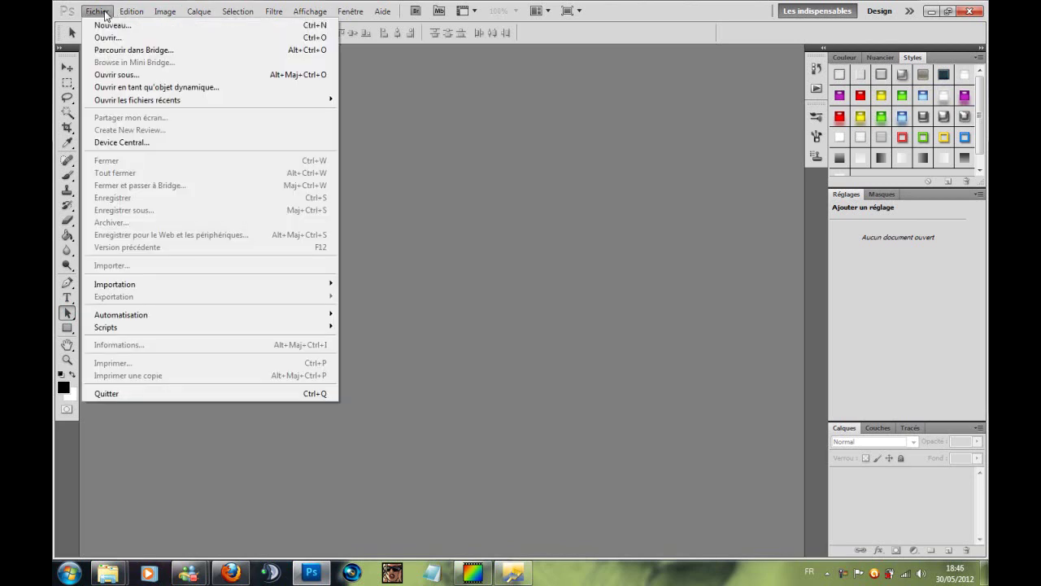
click(122, 38)
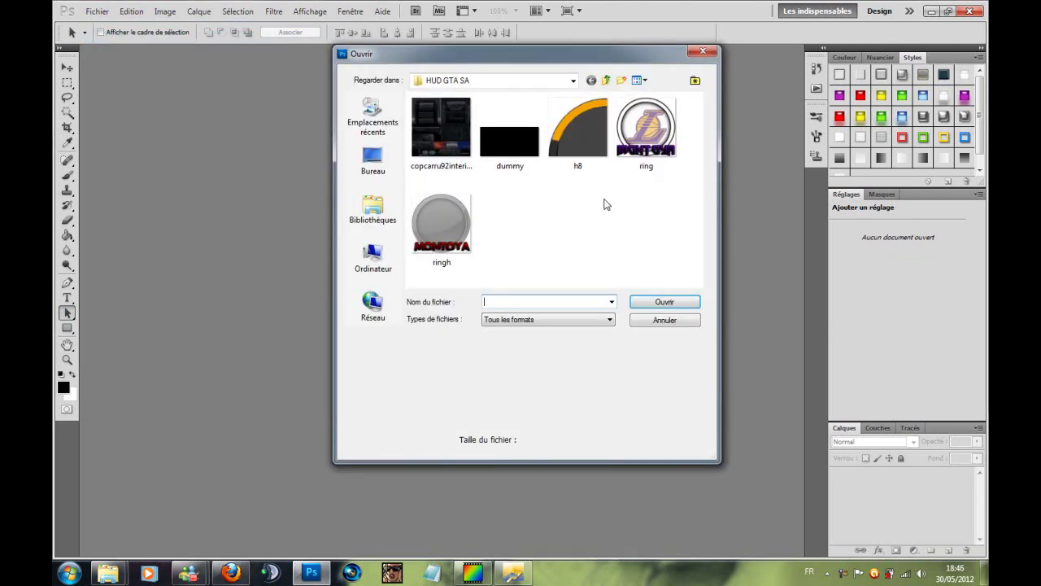
click(589, 126)
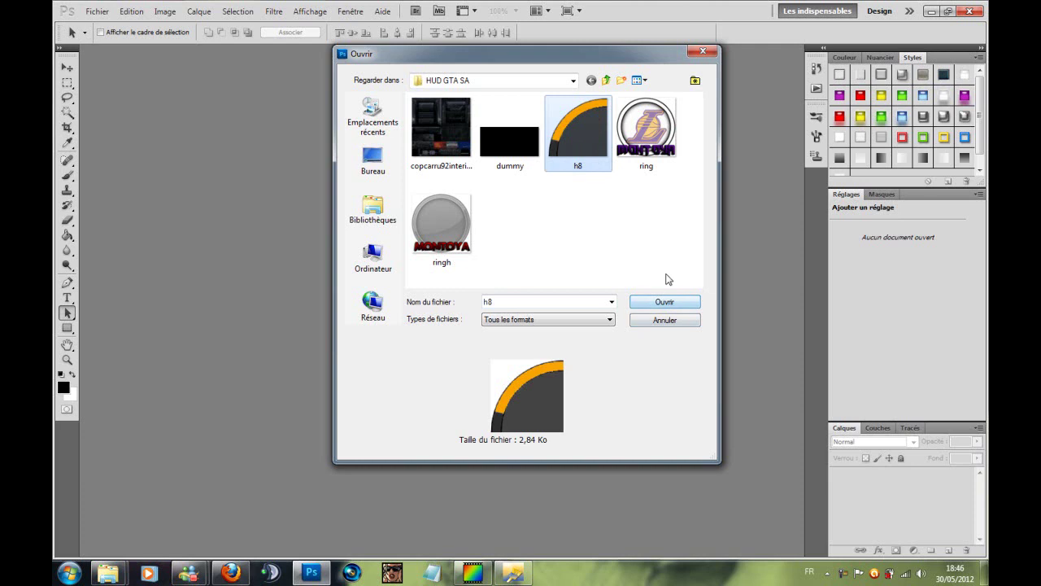
click(665, 302)
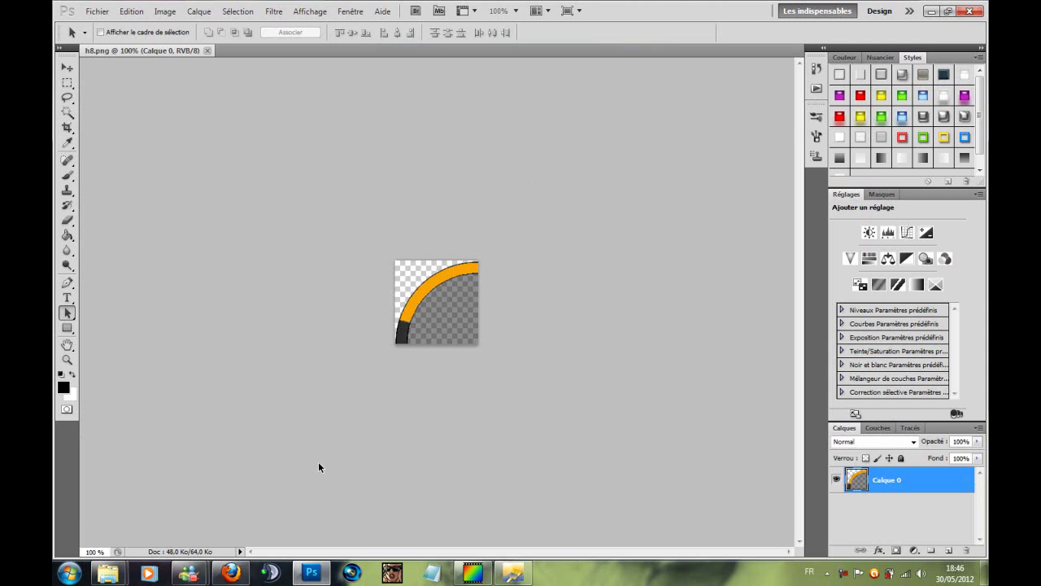
- Select the orange arc of the health bar with the Magic Wand tool at tolerance 32
click(68, 114)
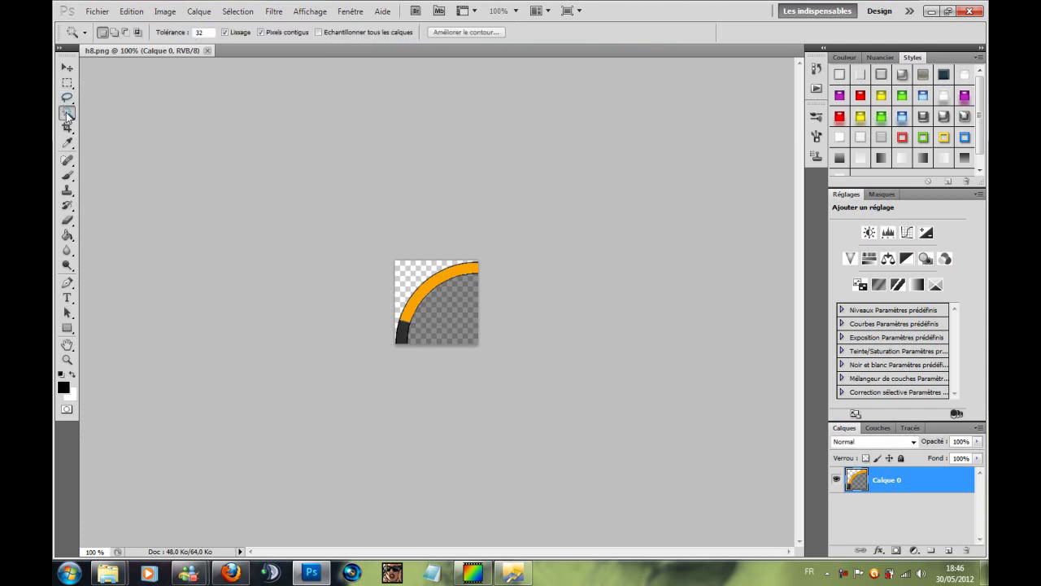
click(69, 113)
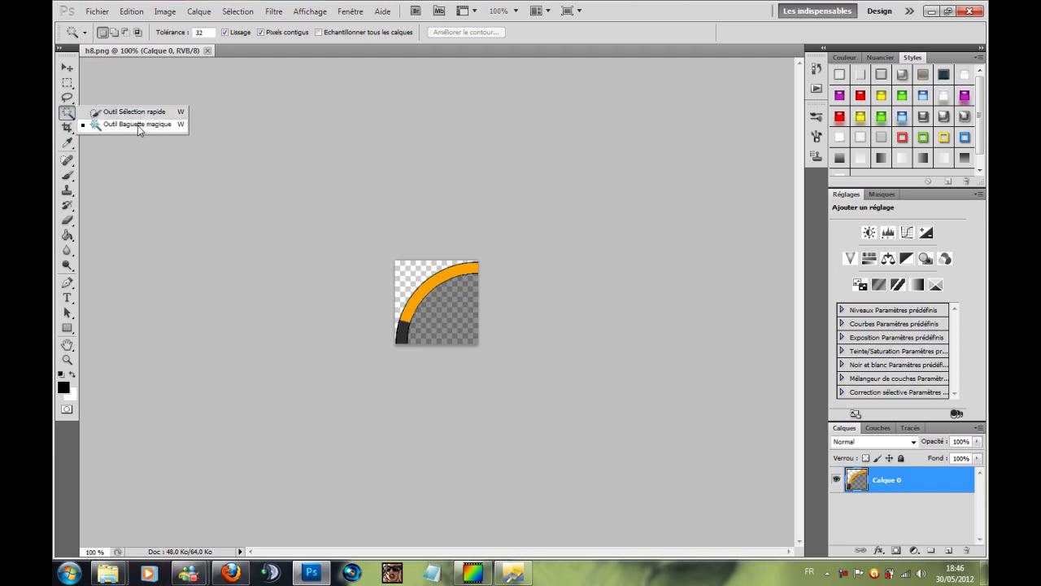
click(65, 112)
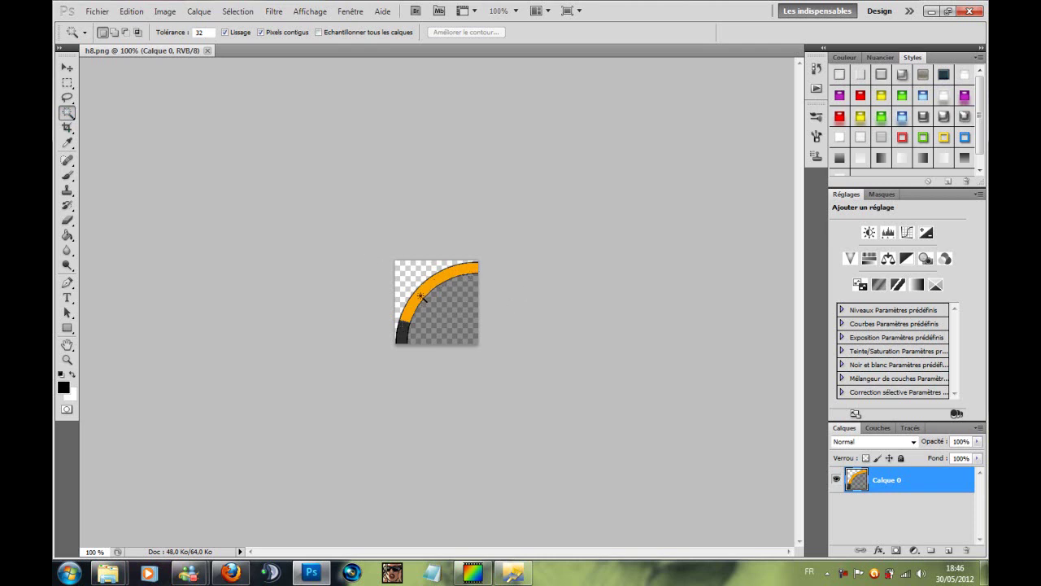
click(446, 277)
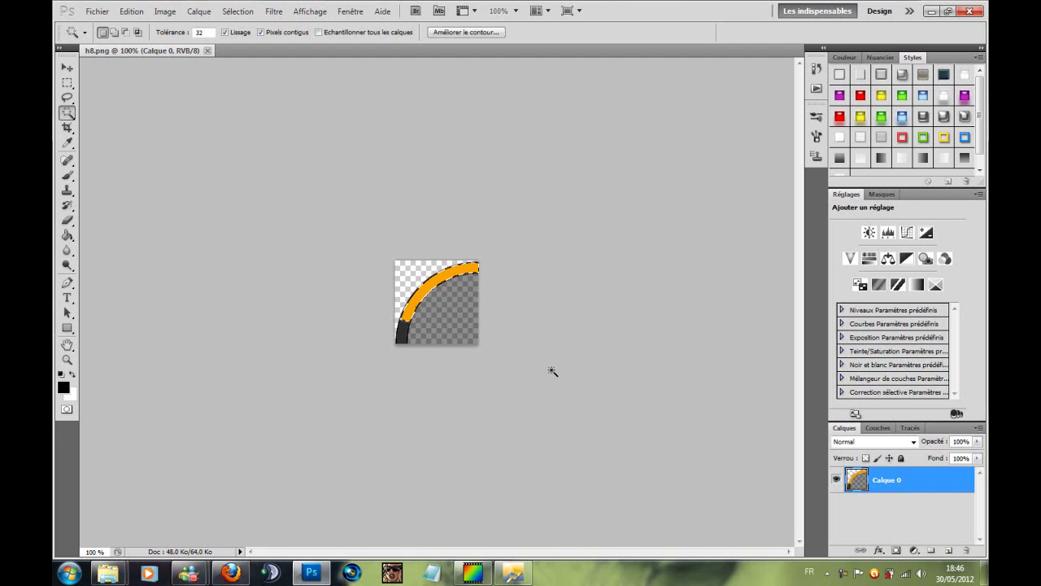
- Activate the Paint Bucket tool and set the foreground colour to a strong blue-violet with a hue of 253°
click(68, 237)
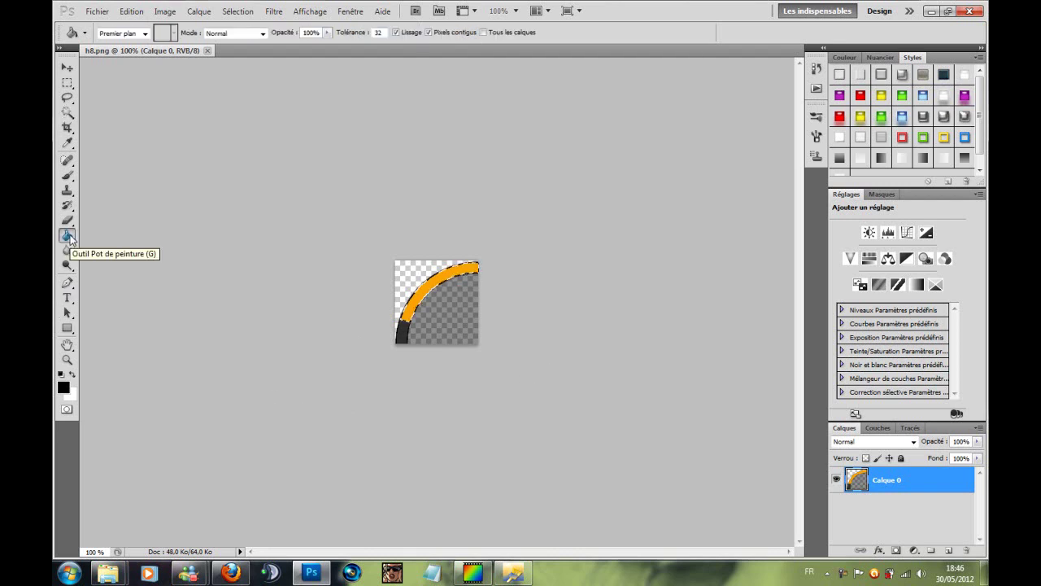
right_click(70, 236)
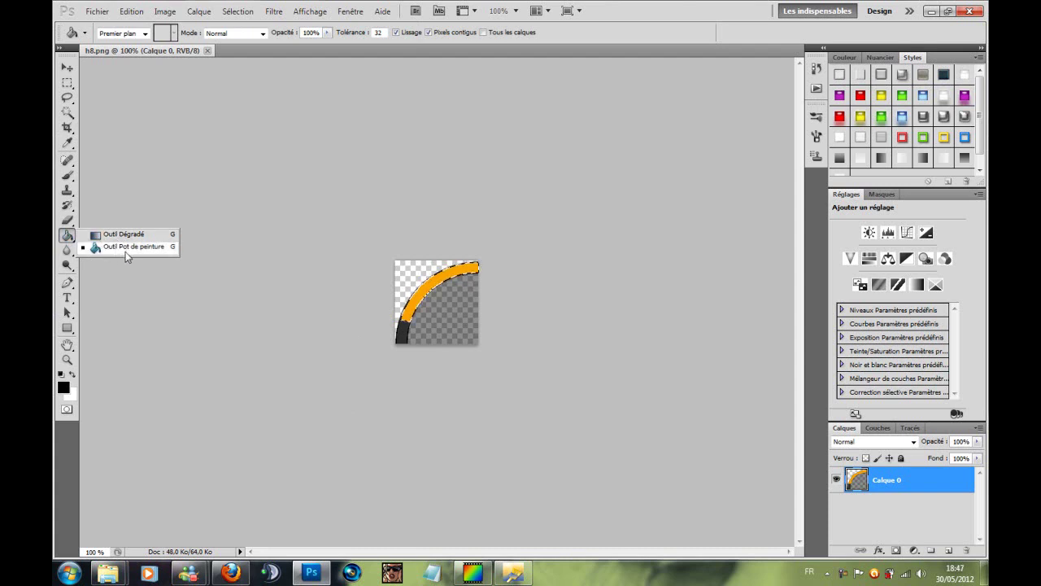
click(68, 237)
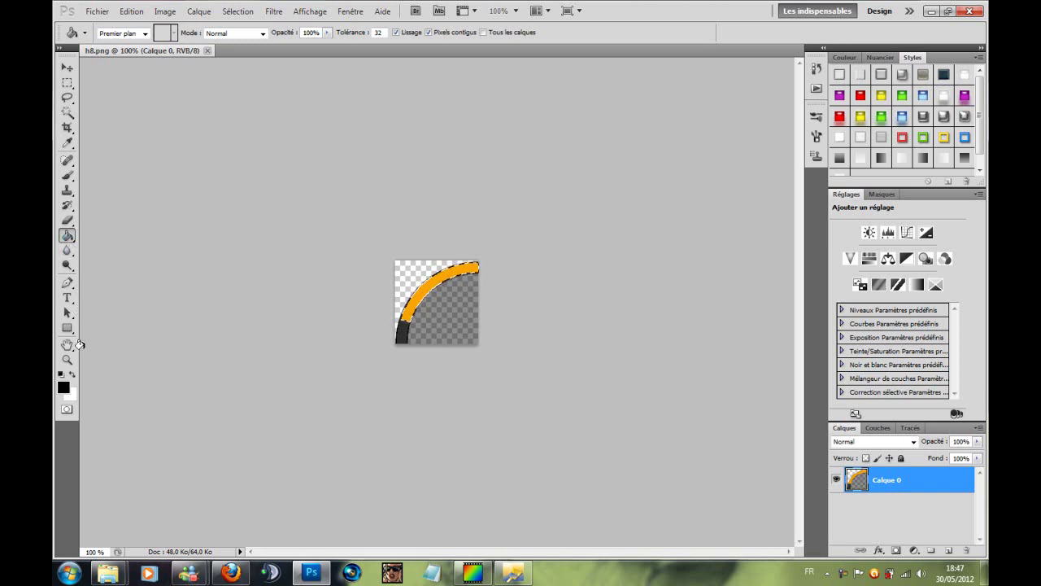
click(63, 387)
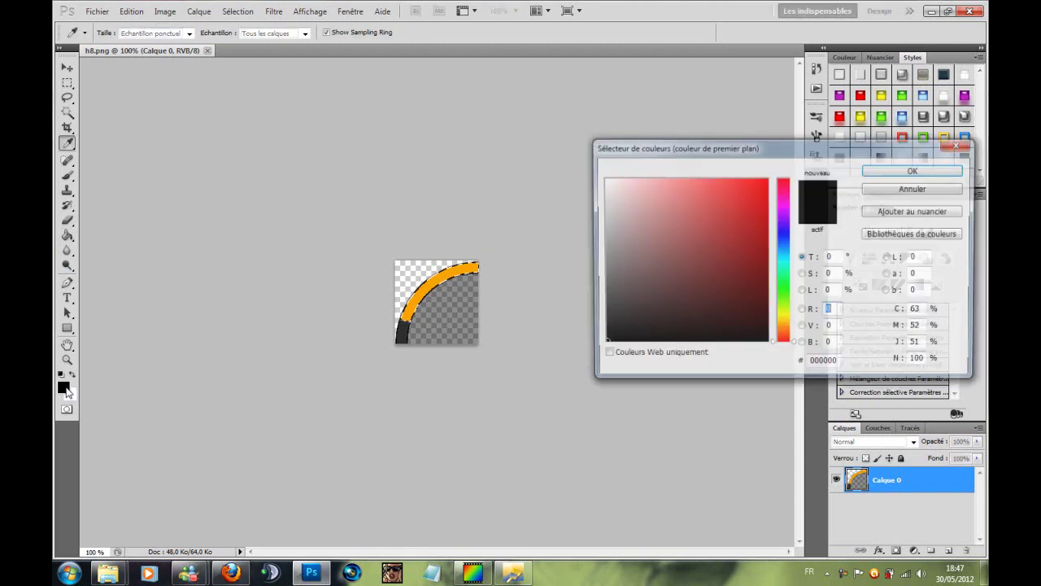
click(785, 226)
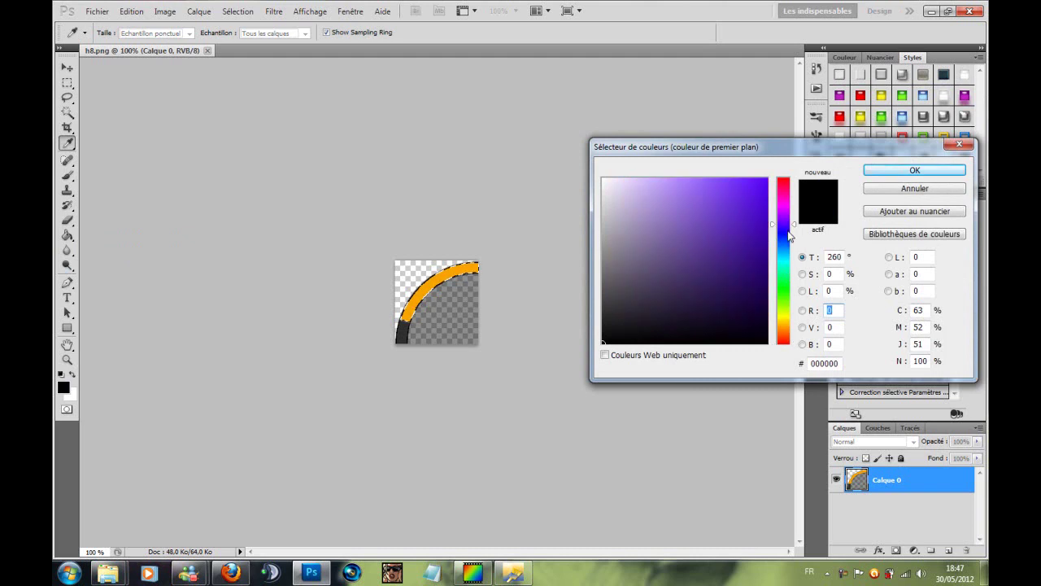
click(781, 232)
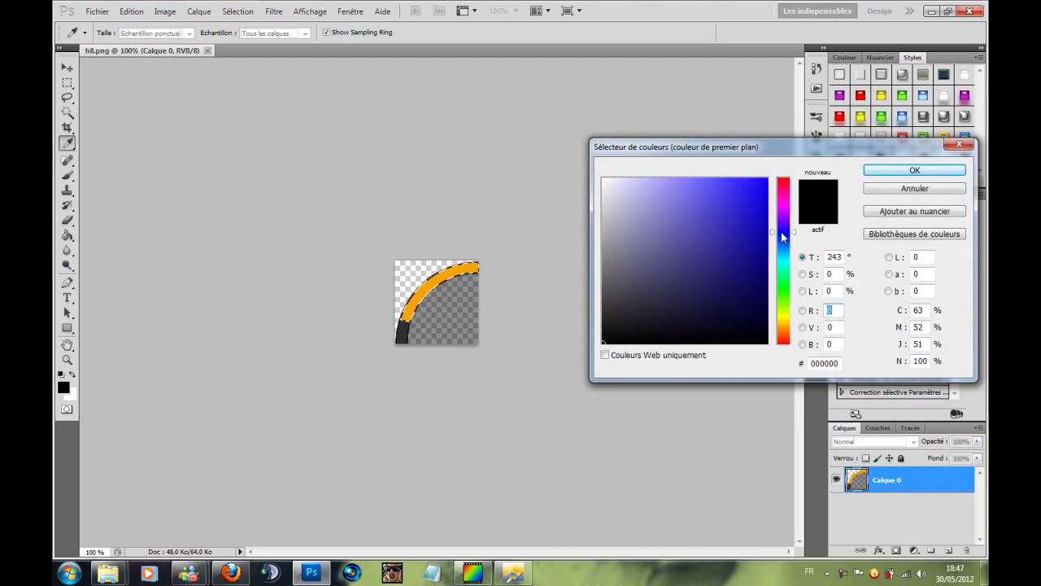
click(774, 228)
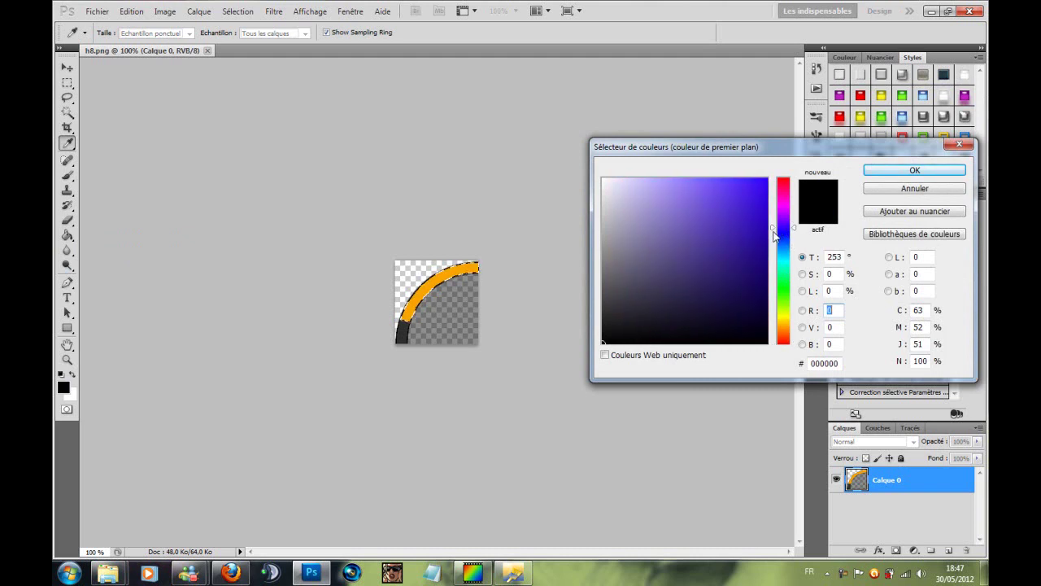
click(753, 221)
click(763, 200)
click(903, 171)
- Fill the selected orange arc of the health bar with the blue-violet foreground colour and clear the selection
key(g)
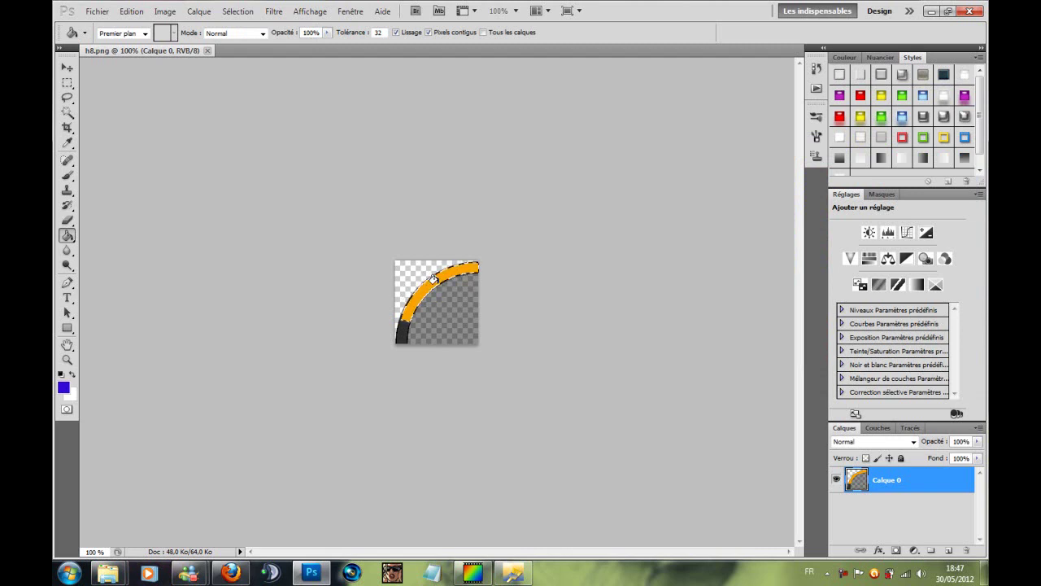
click(447, 271)
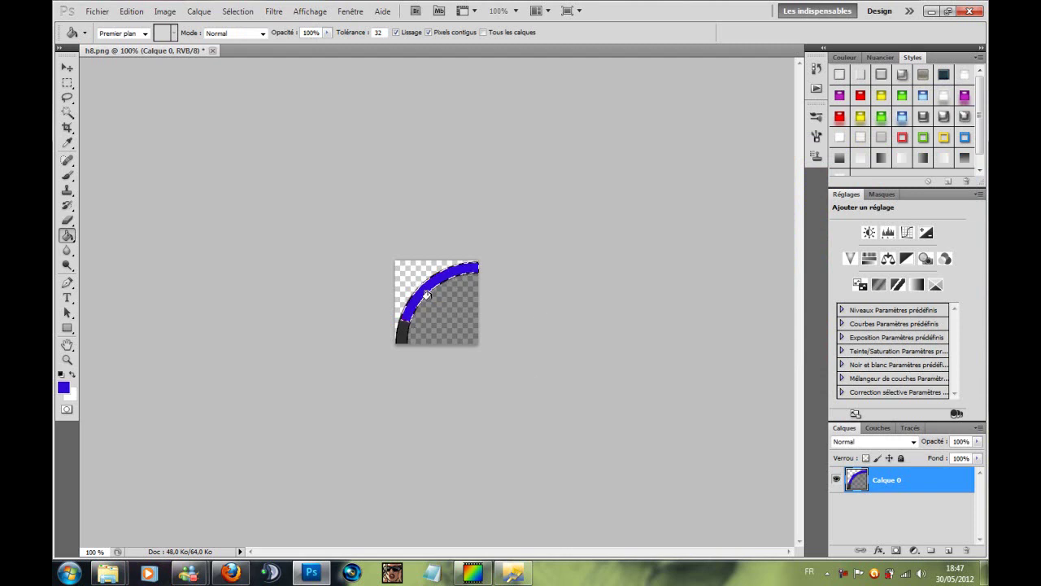
click(273, 11)
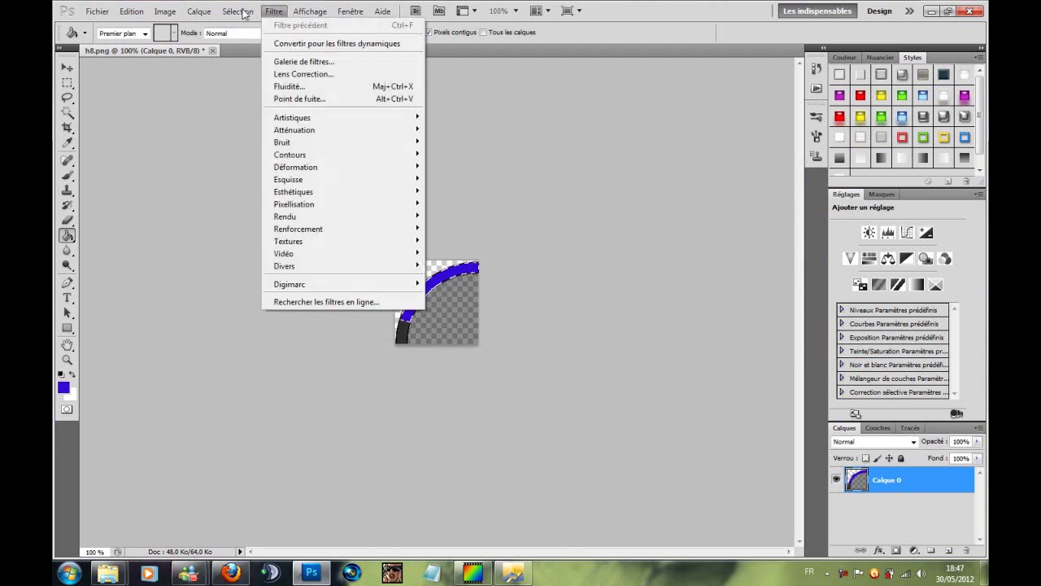
mouse_move(232, 14)
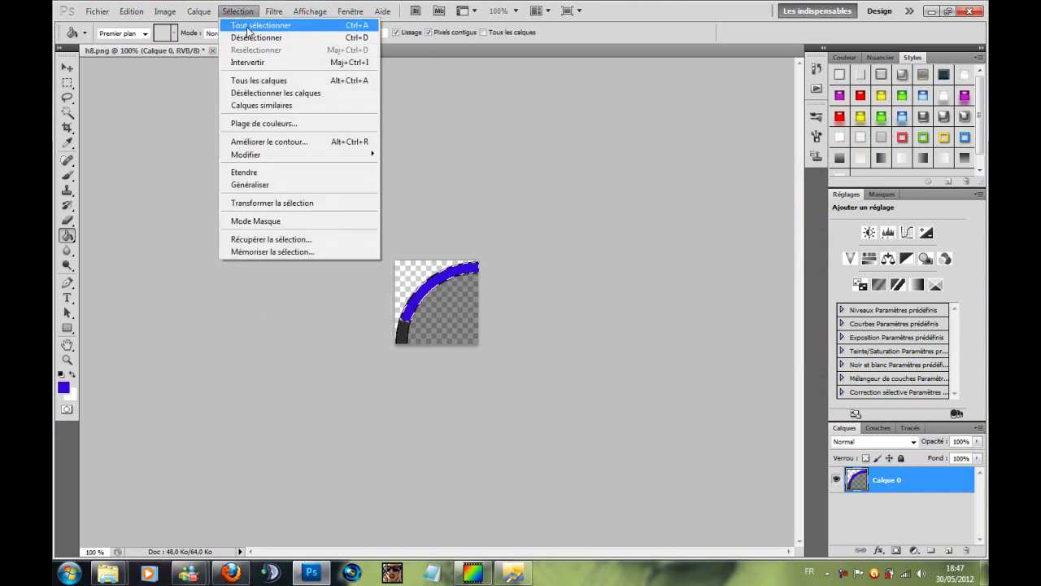
click(248, 25)
click(242, 11)
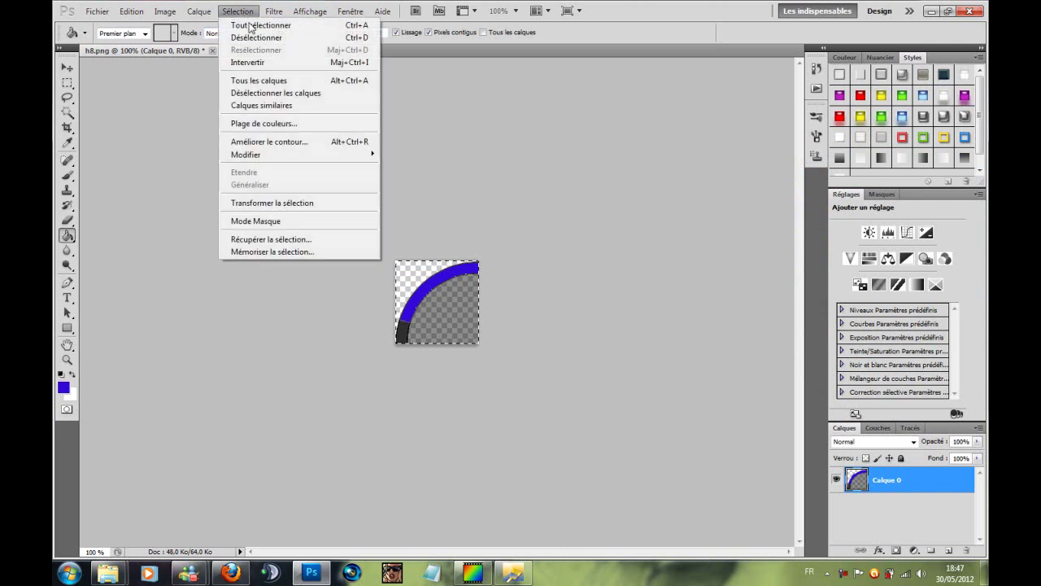
click(252, 38)
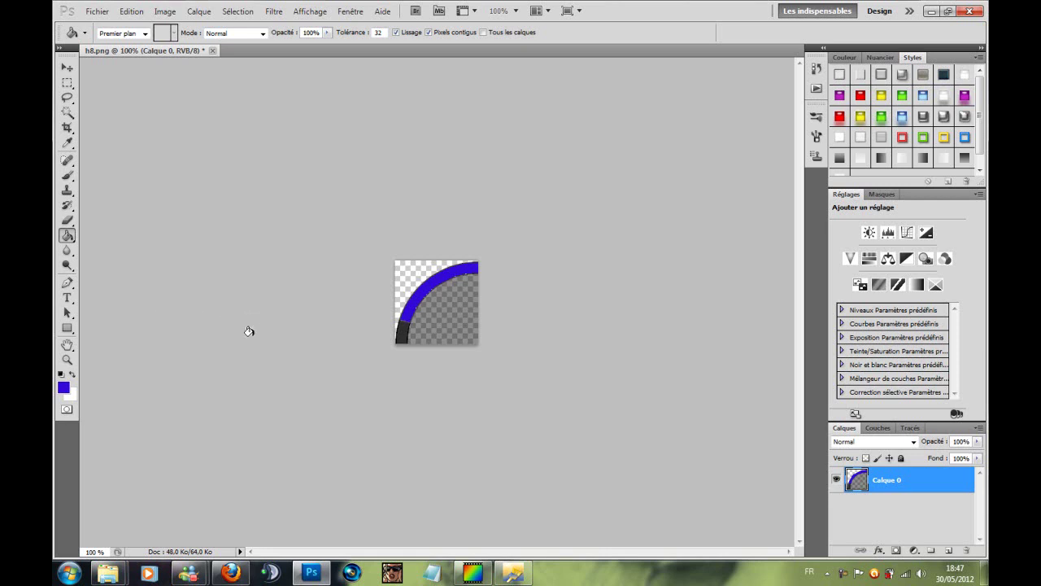
- Compare the original h8.png state with the final recoloured state in the document history, ending on the recoloured state
click(816, 69)
scroll(747, 95, up, 2)
click(740, 85)
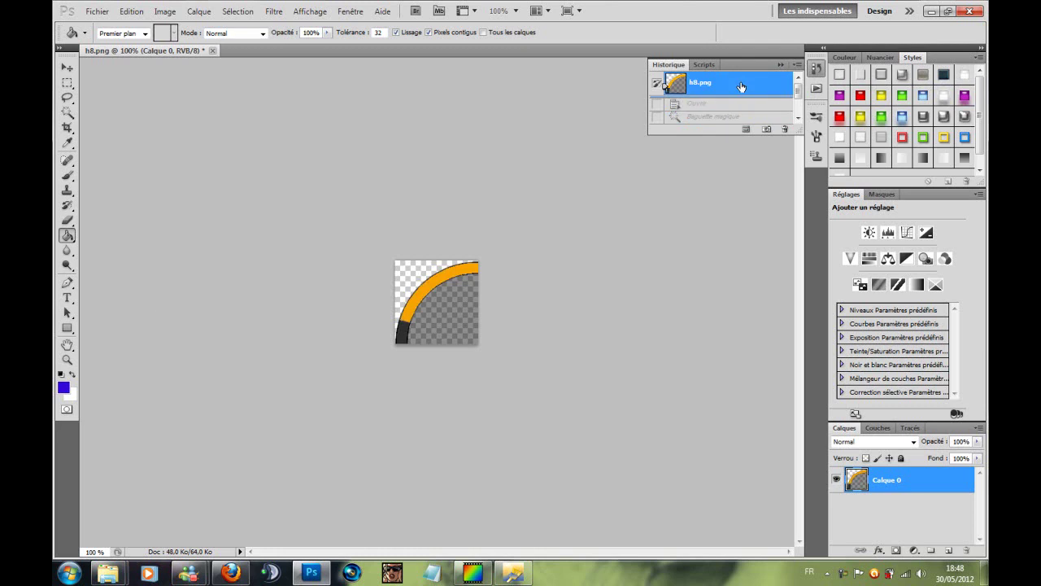
drag(798, 92, 800, 113)
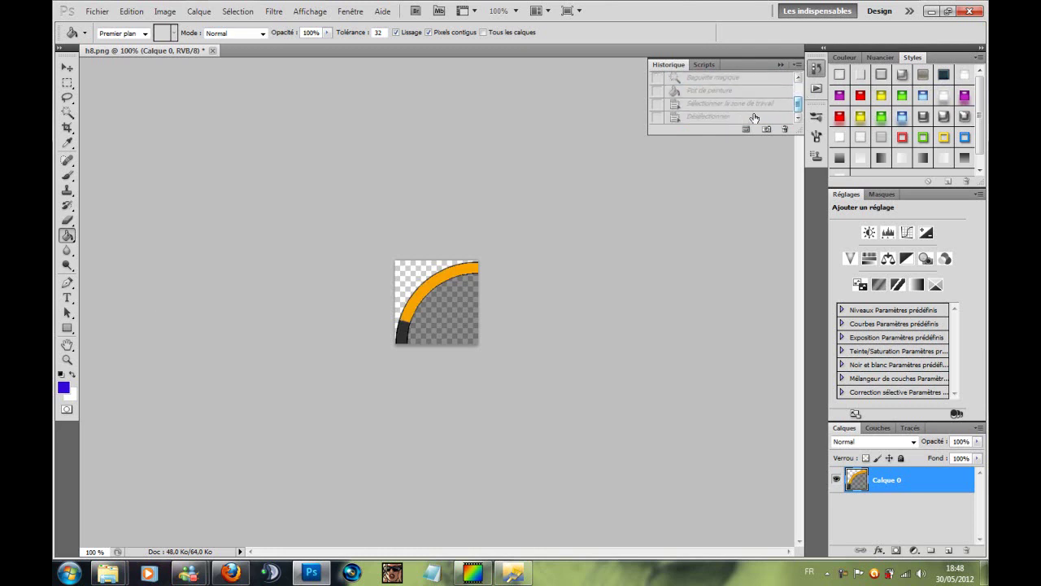
click(734, 121)
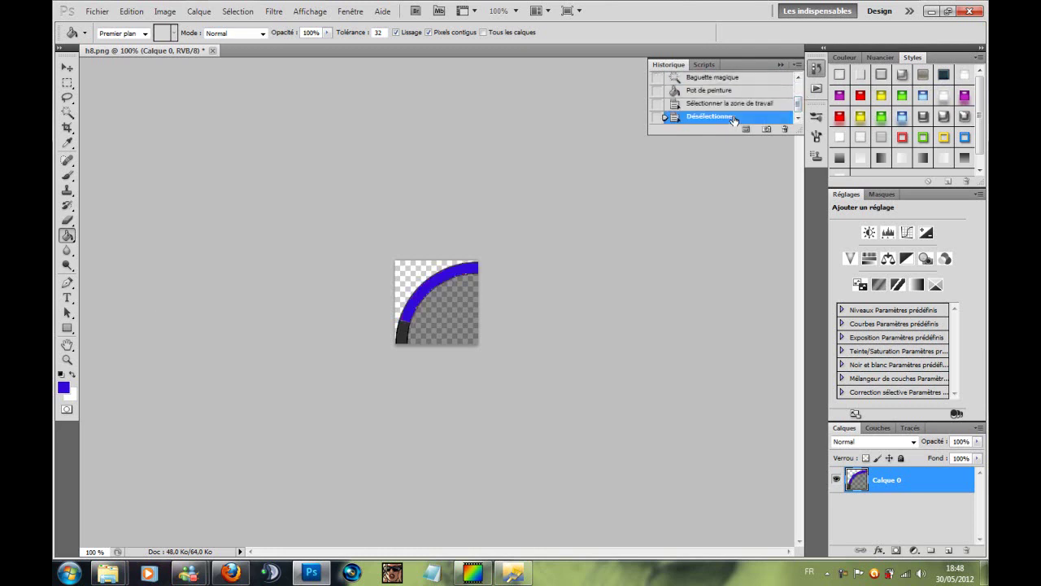
click(798, 95)
click(758, 79)
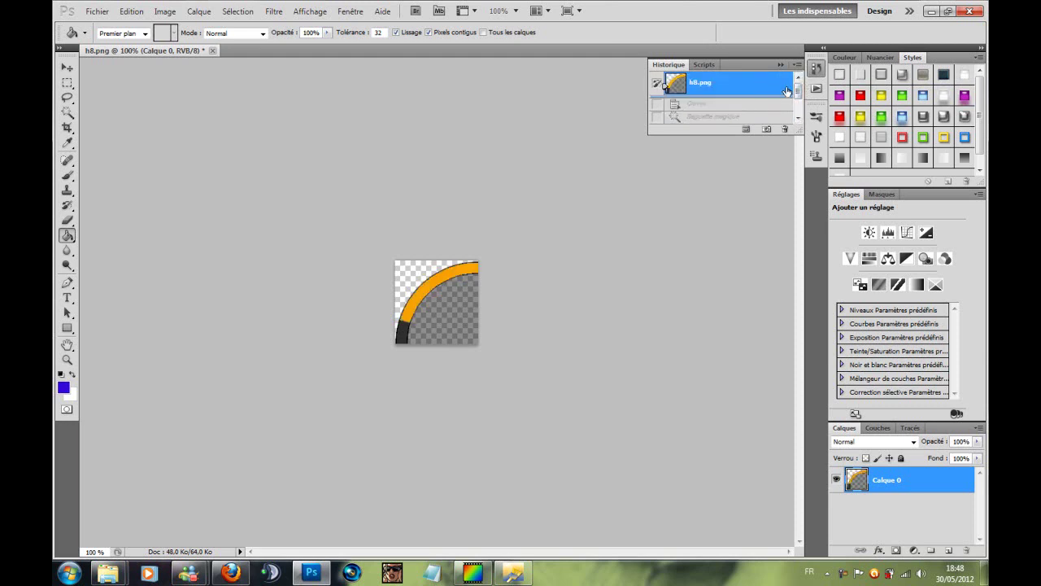
click(801, 97)
click(746, 117)
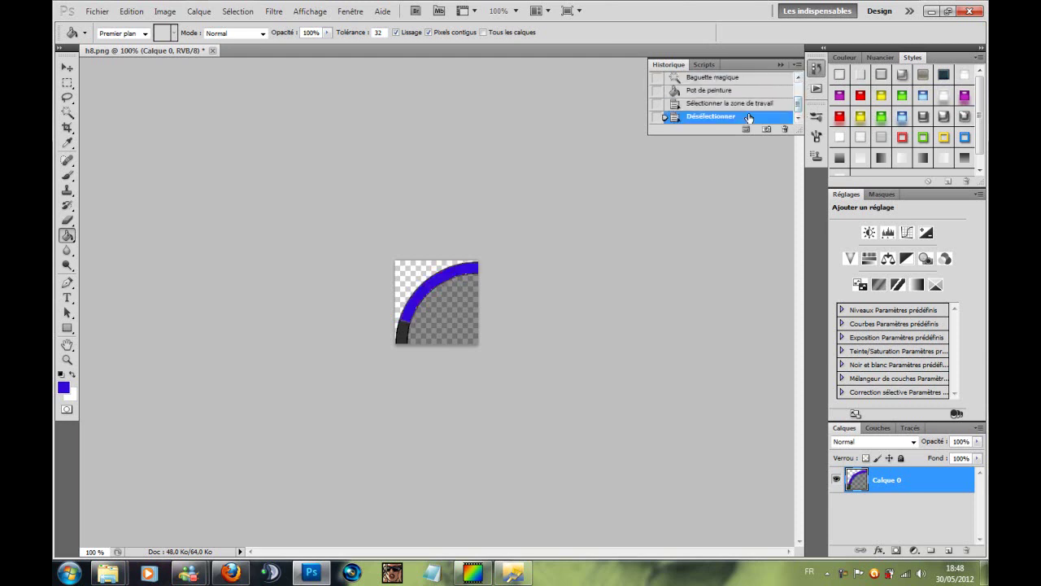
click(816, 69)
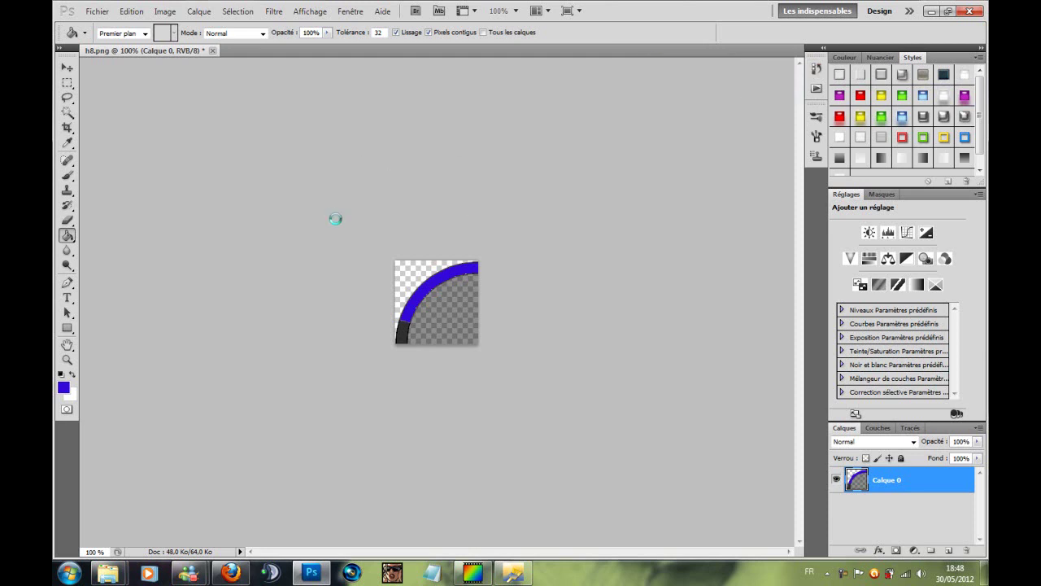
- Save the recoloured h8 image and minimize Photoshop to return to TXD Workshop
click(97, 11)
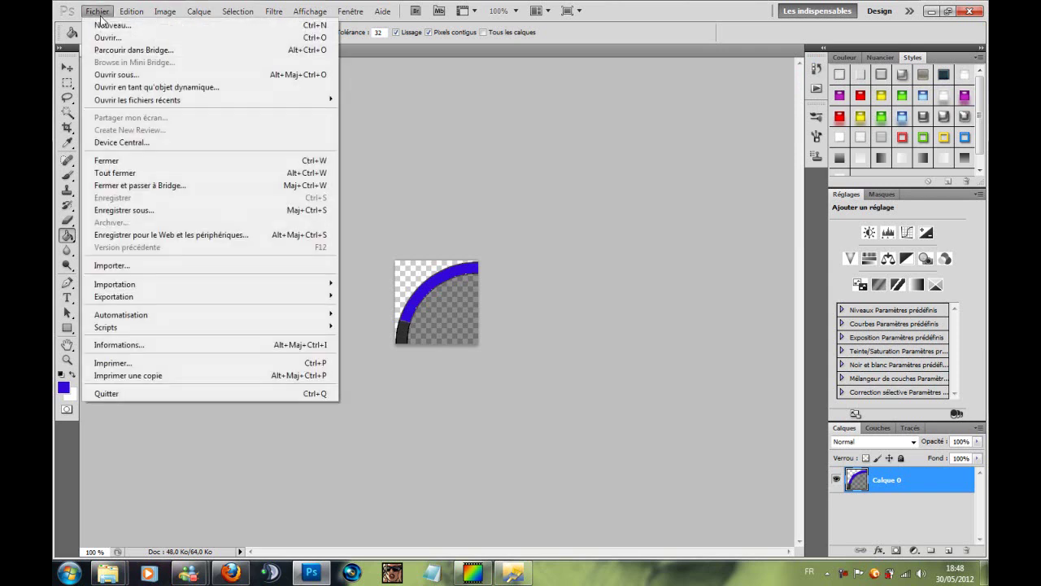
click(929, 11)
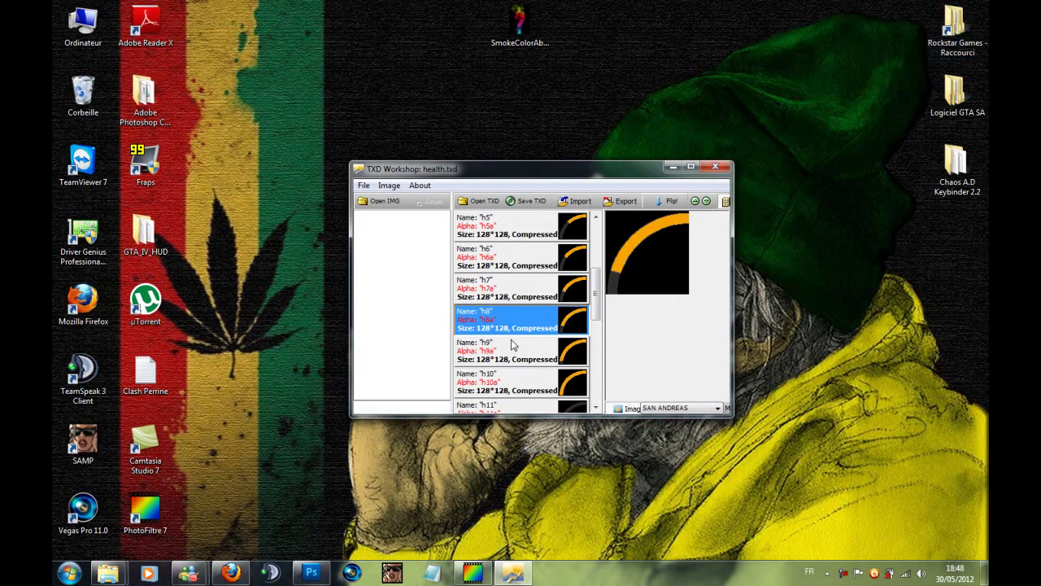
drag(491, 174, 467, 168)
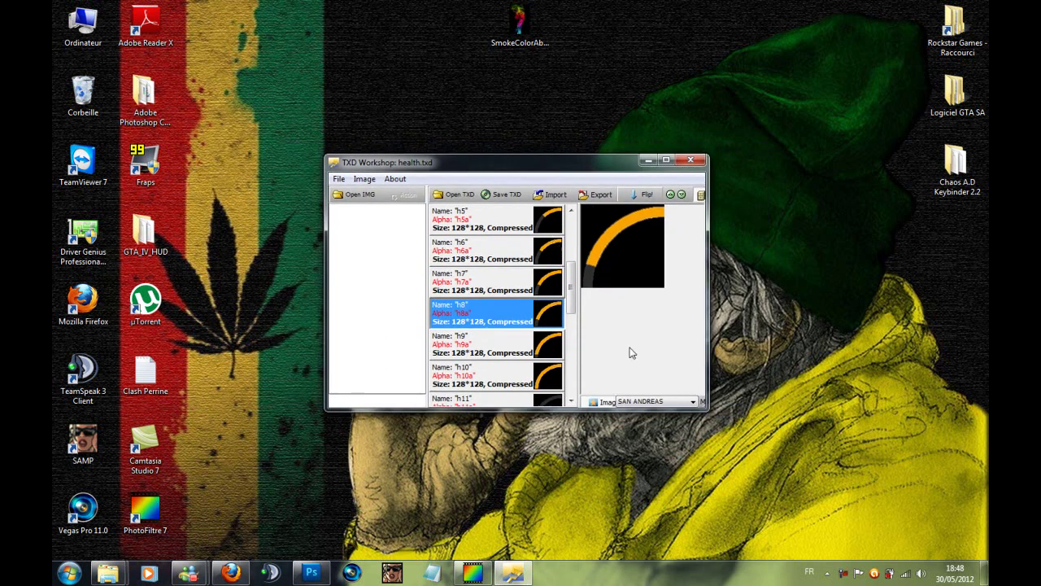
- Turn off compression for the h8 texture in its image properties, keeping alpha in use
scroll(573, 297, down, 1)
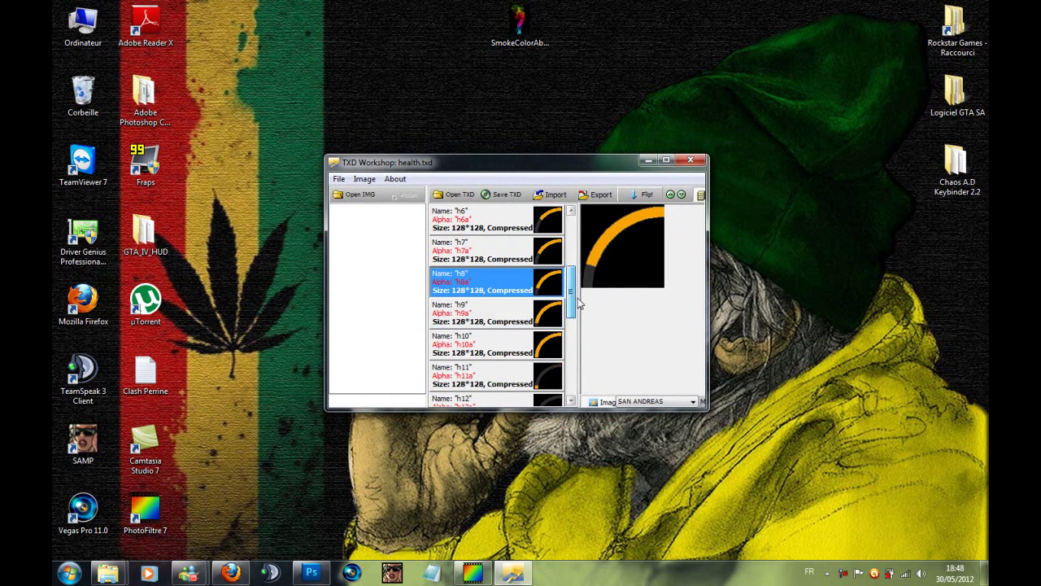
double_click(506, 286)
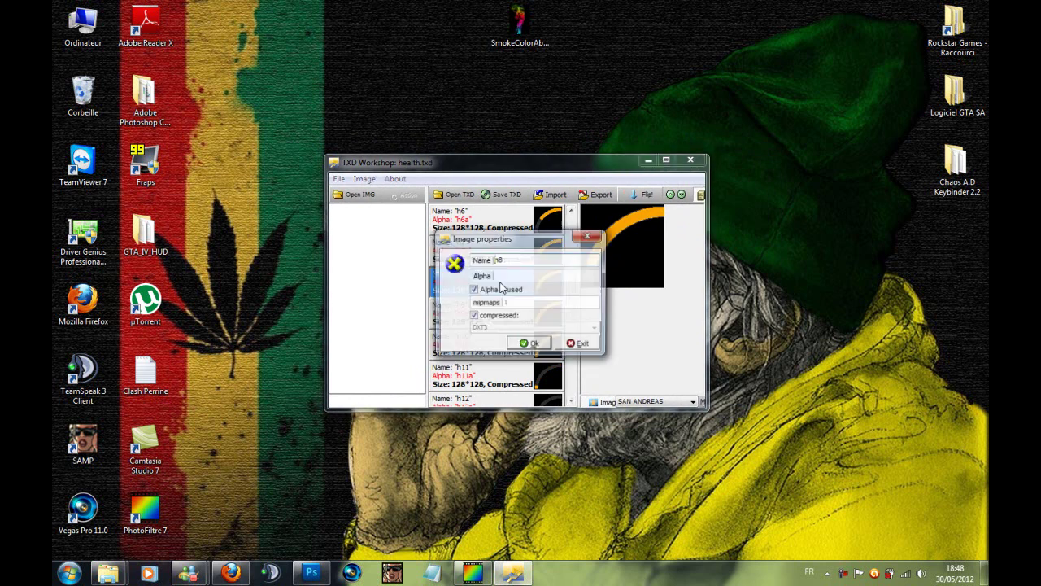
click(474, 316)
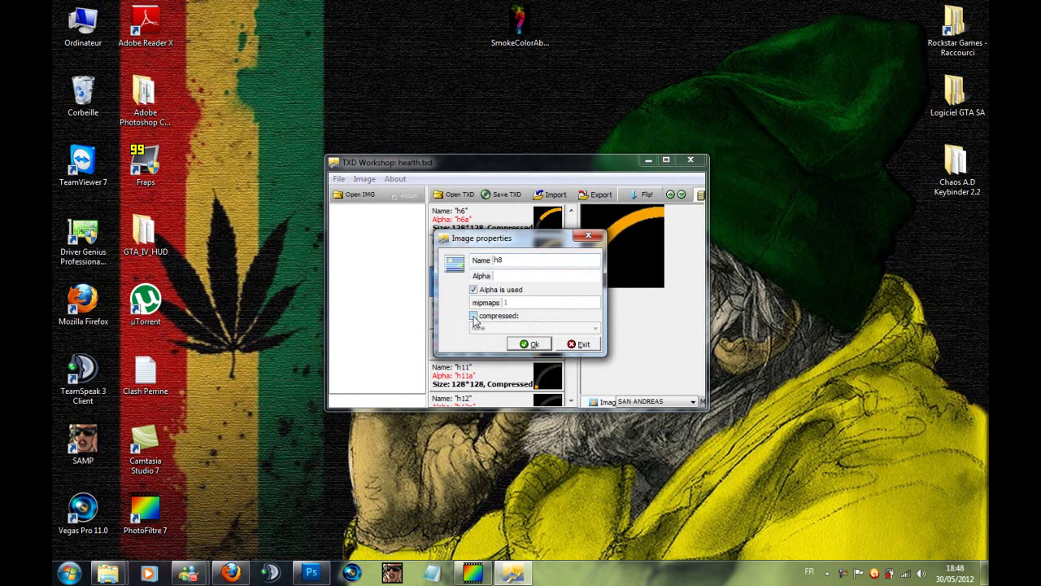
double_click(528, 261)
click(511, 276)
click(528, 344)
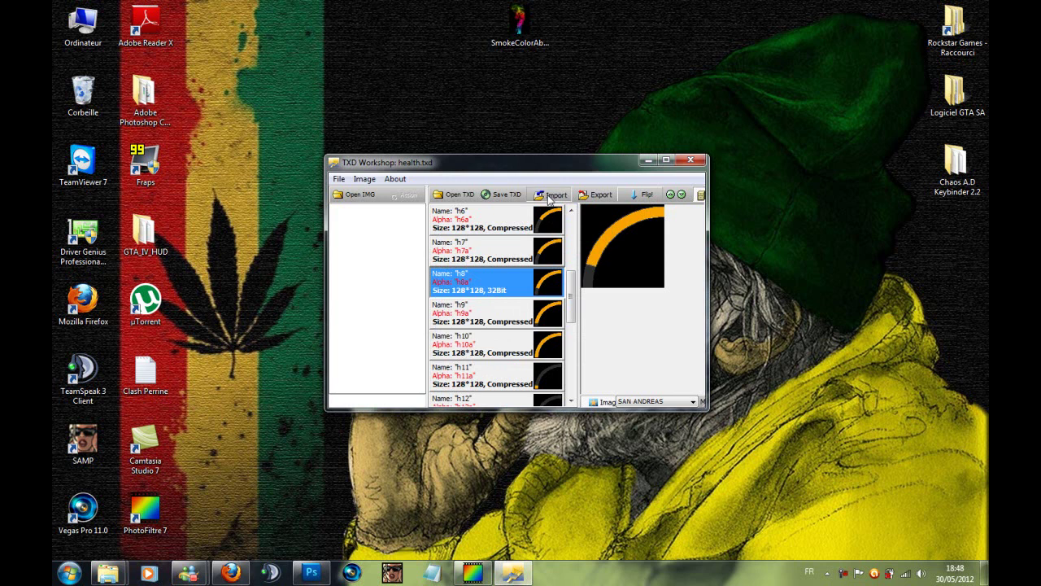
- Import the edited h8 PNG from the HUD GTA SA folder into the h8 texture
click(550, 197)
click(403, 223)
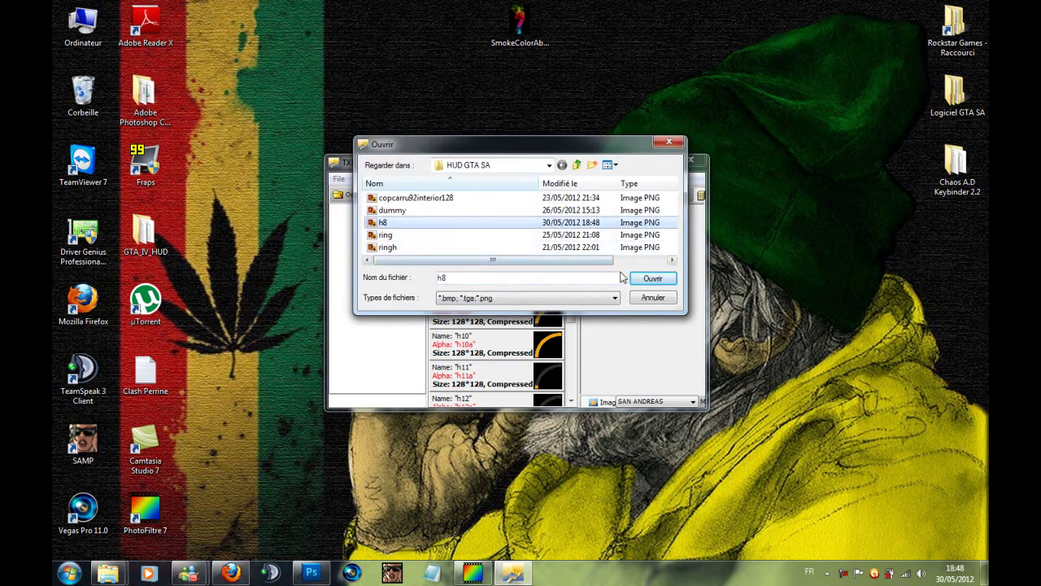
click(653, 278)
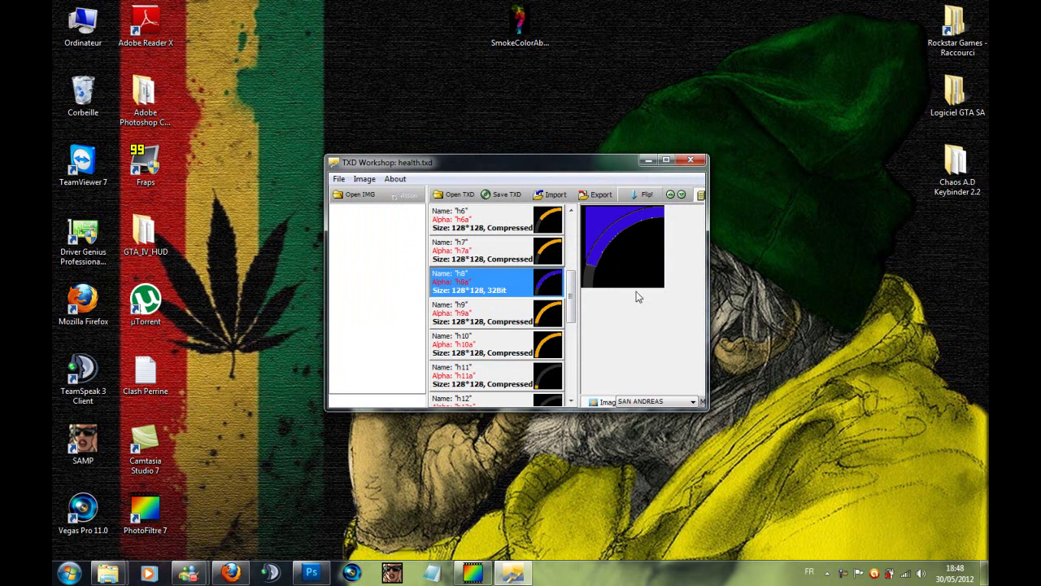
click(844, 574)
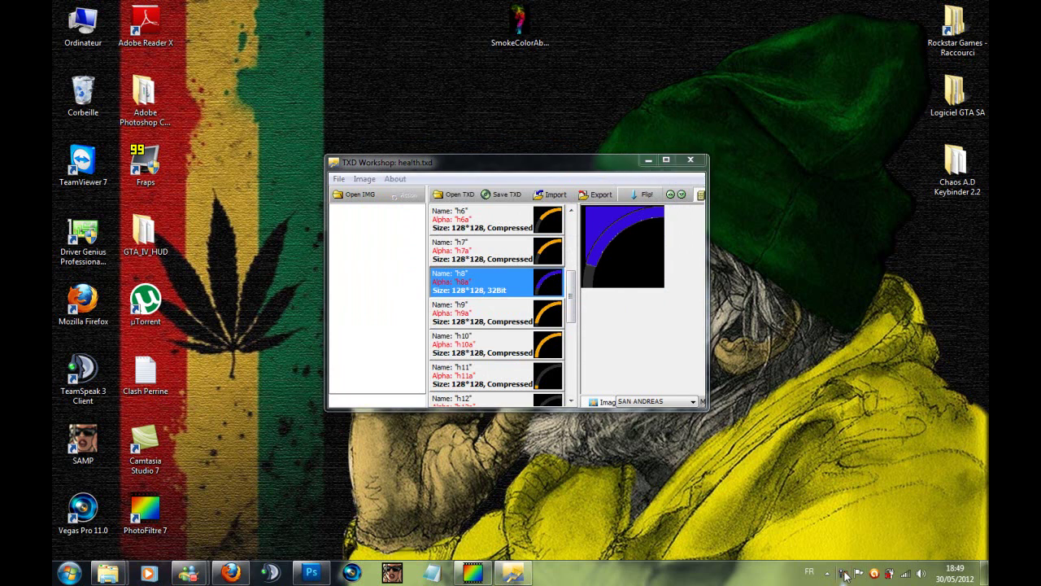
click(844, 574)
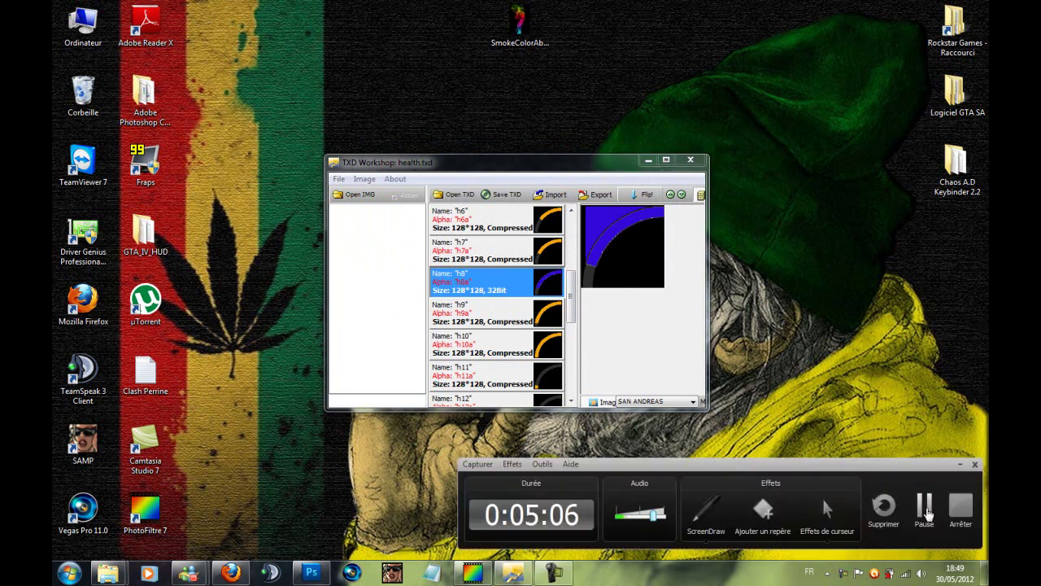
click(925, 509)
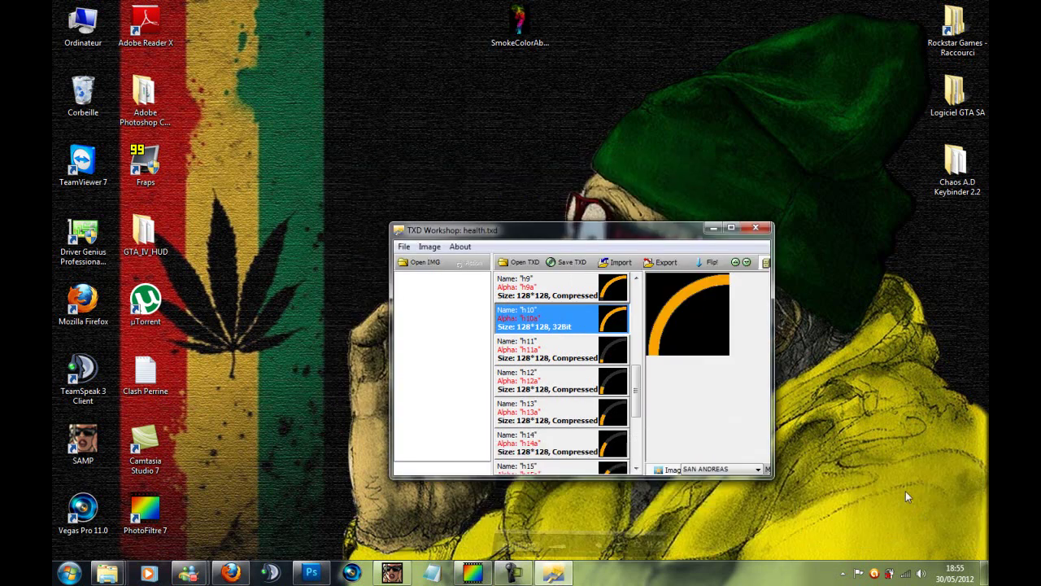
click(842, 573)
click(841, 506)
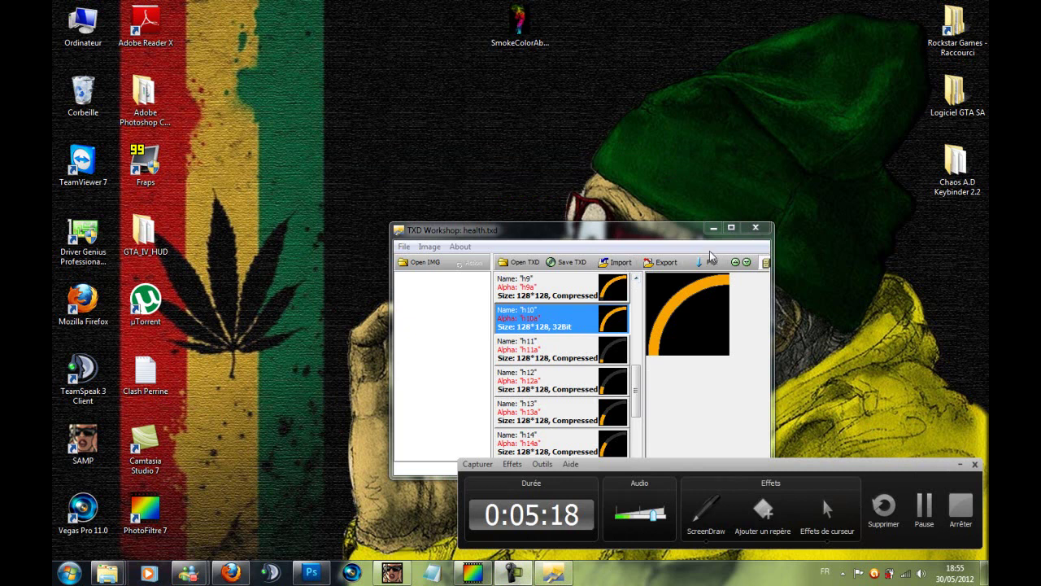
- Minimize TXD Workshop, switch to PhotoFiltre 7 and open the h10 PNG from the HUD GTA SA documents folder
click(712, 227)
click(959, 465)
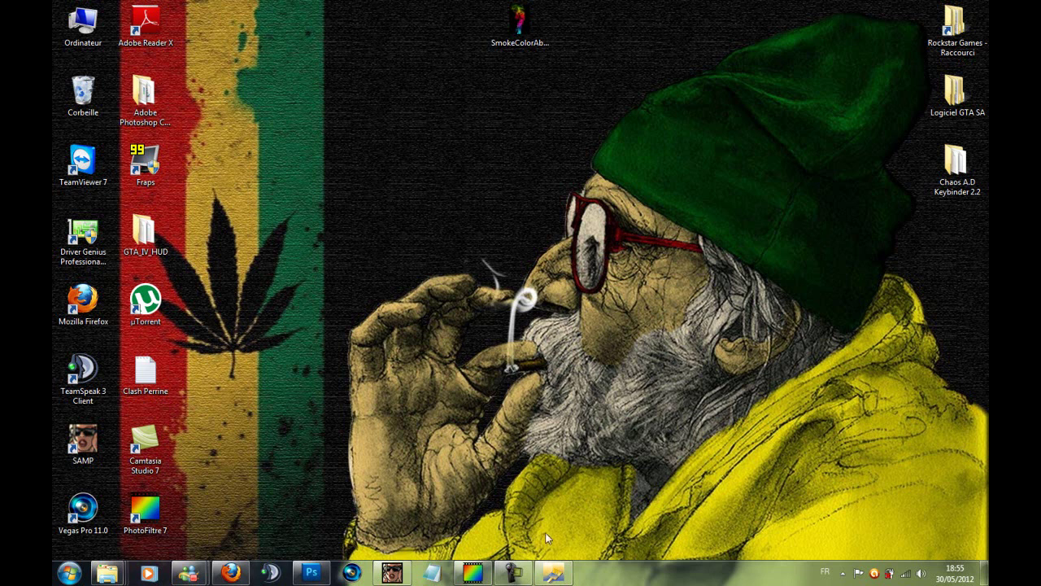
click(473, 572)
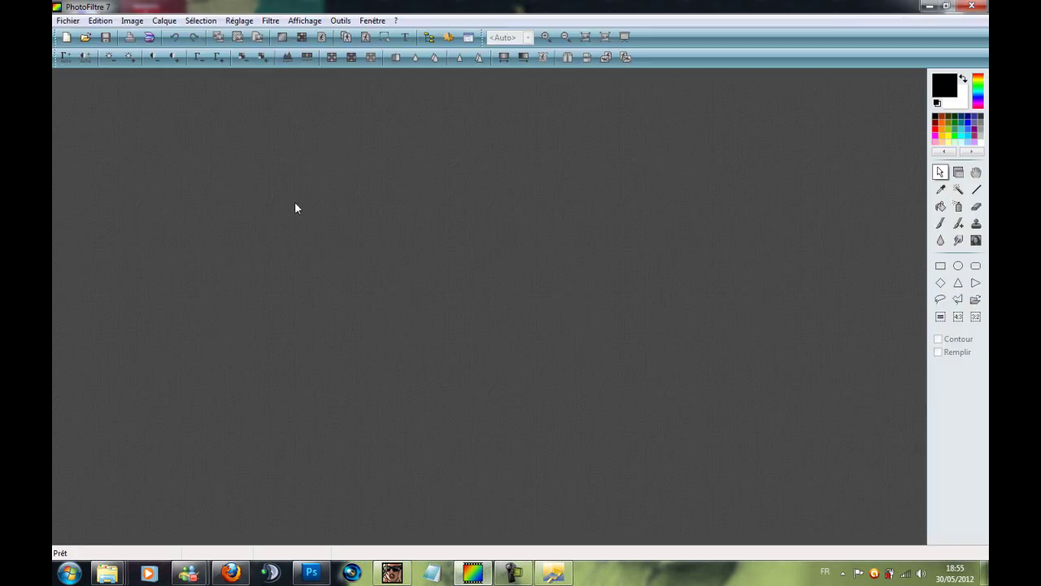
click(66, 21)
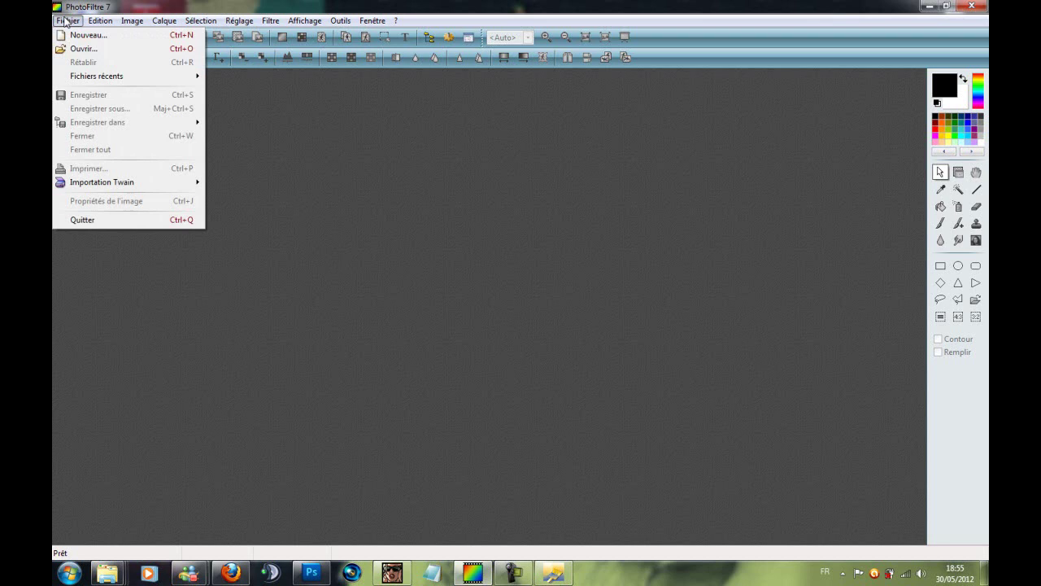
click(91, 49)
click(333, 264)
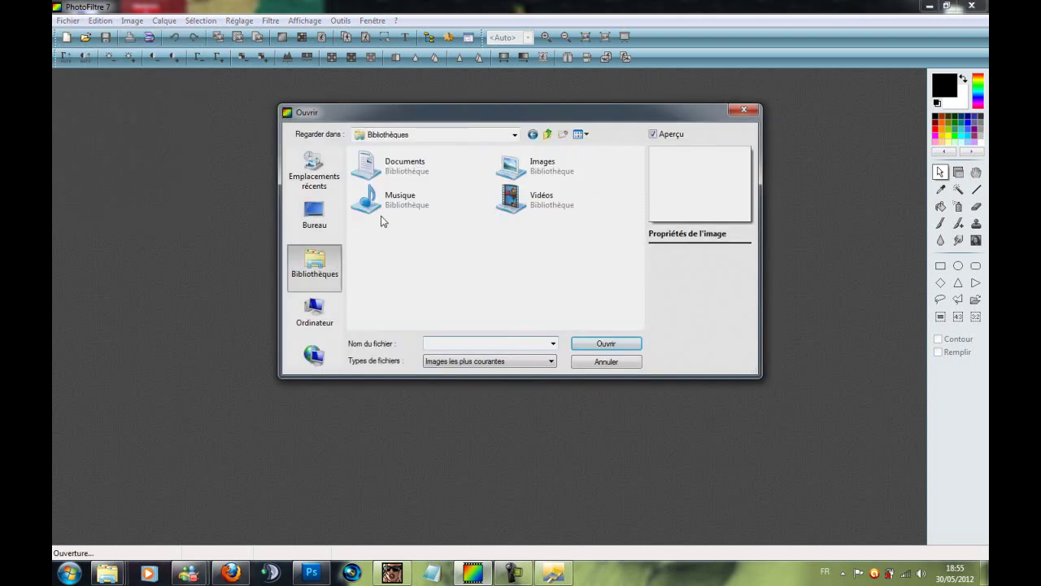
double_click(399, 169)
double_click(385, 230)
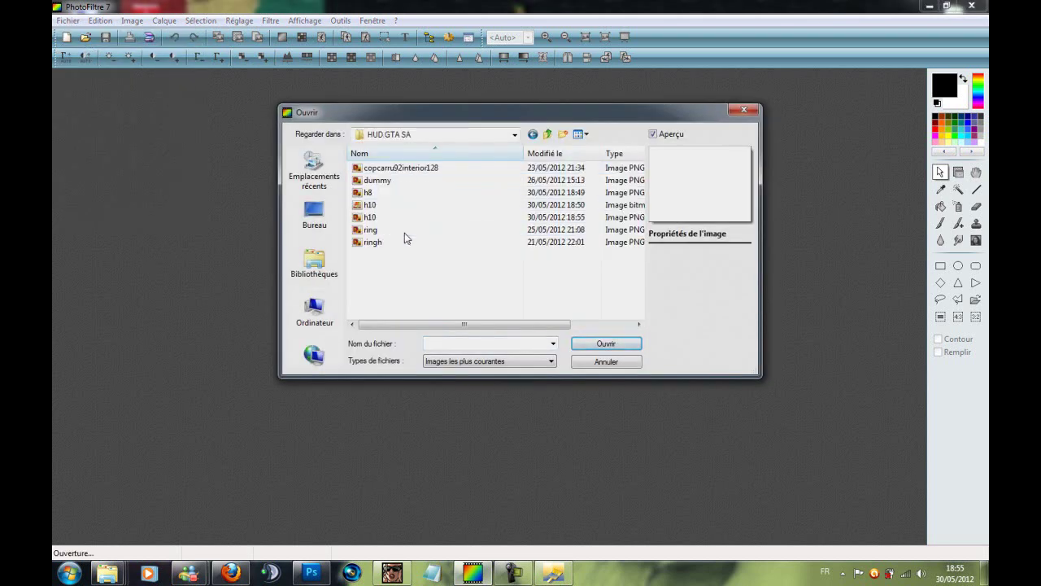
click(390, 217)
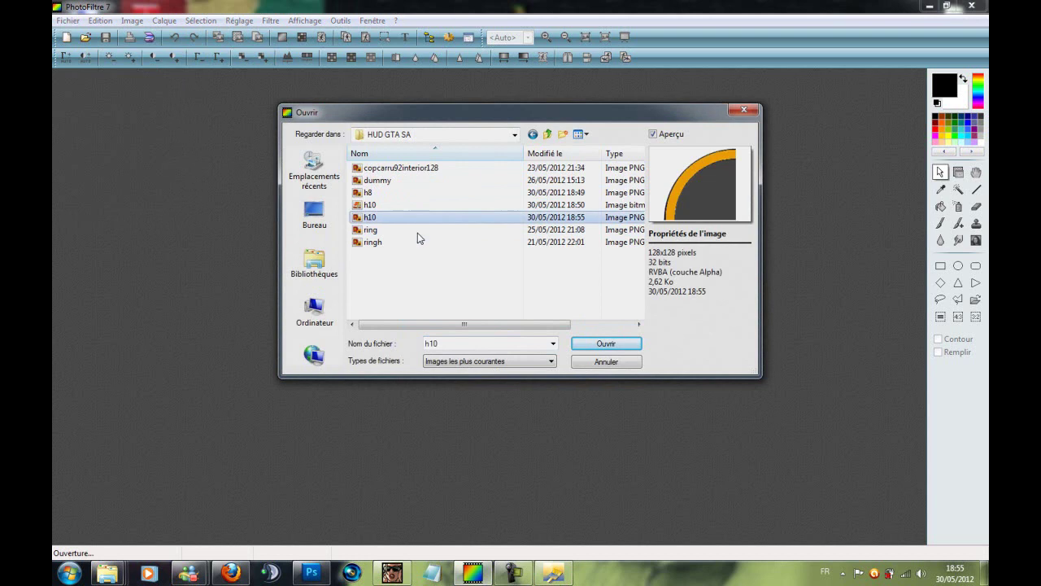
click(622, 342)
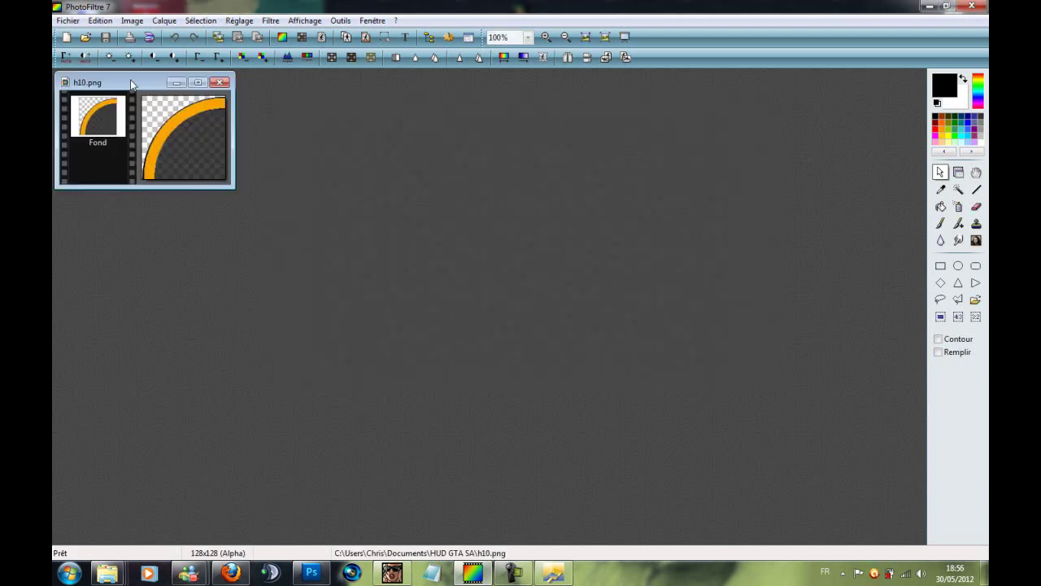
- Maximize the h10 image, select its orange arc with the Magic Wand, fill it with magenta and clear the selection
click(198, 82)
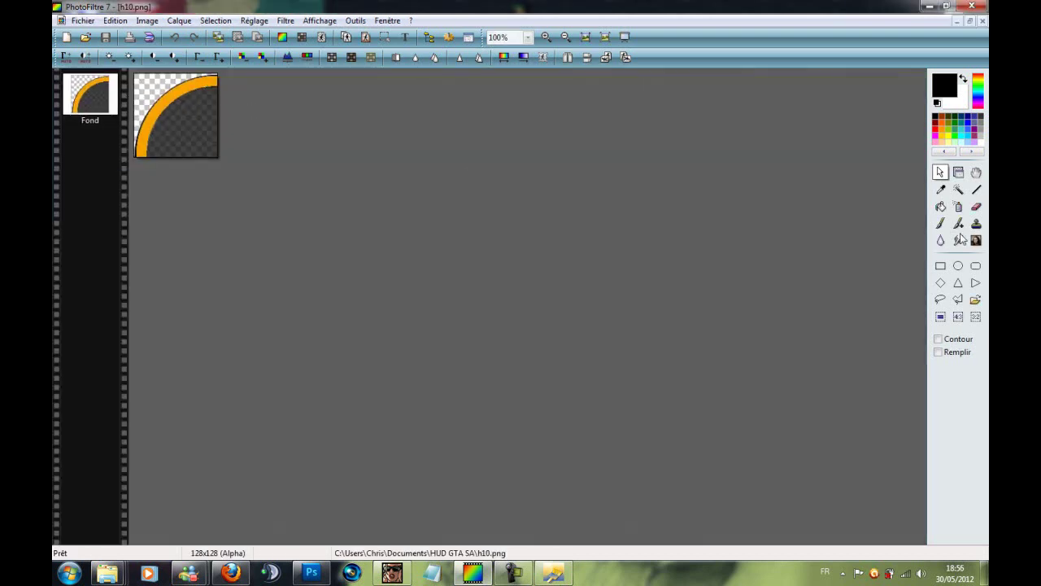
click(958, 189)
click(153, 118)
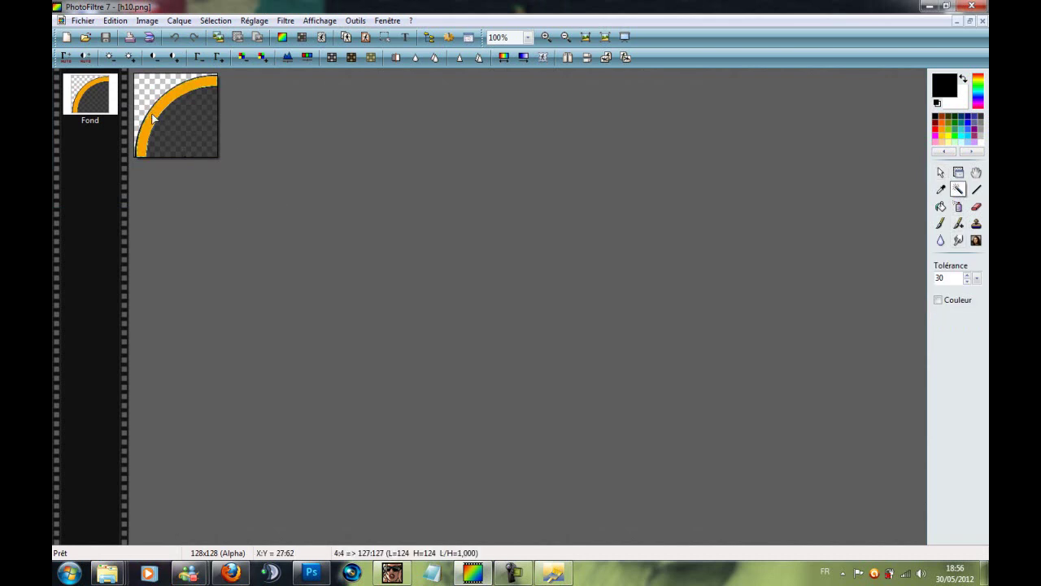
click(940, 206)
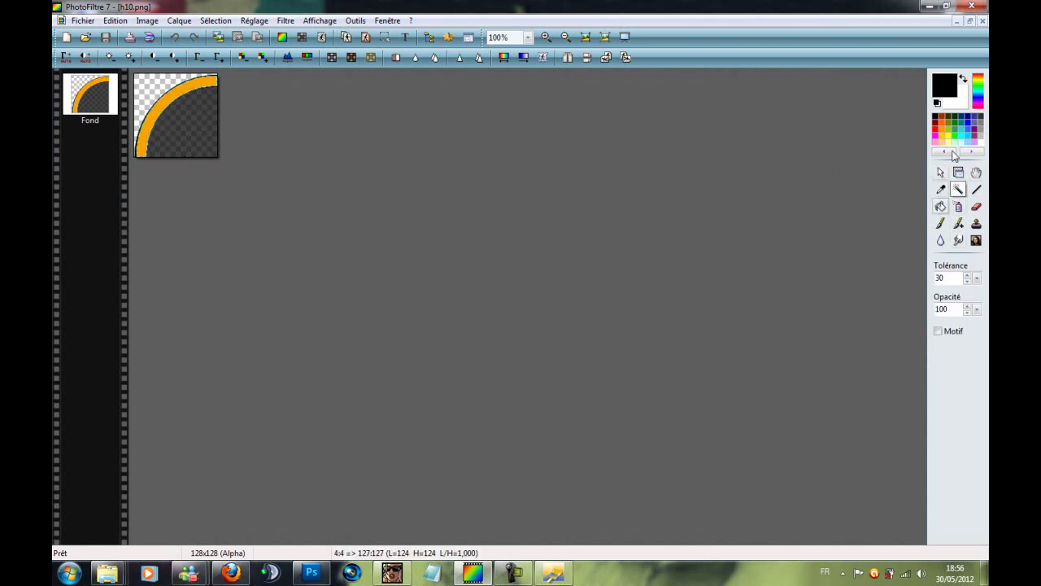
click(937, 133)
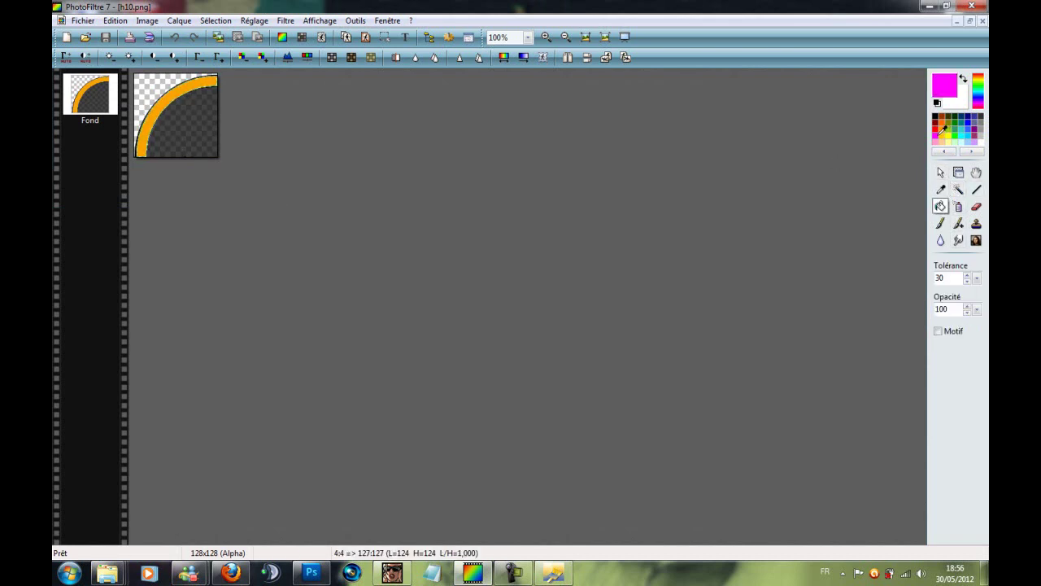
click(159, 122)
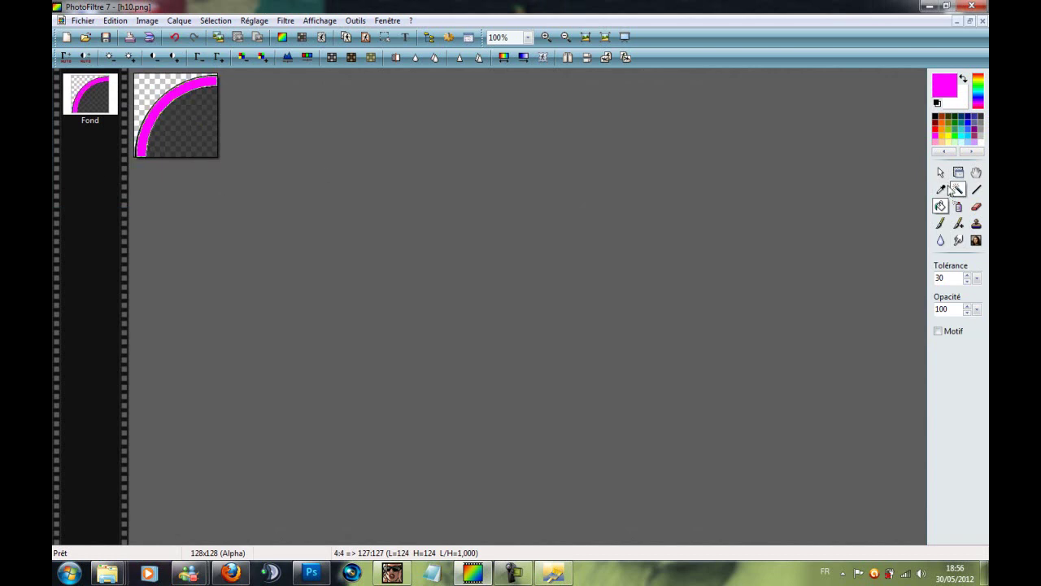
click(940, 173)
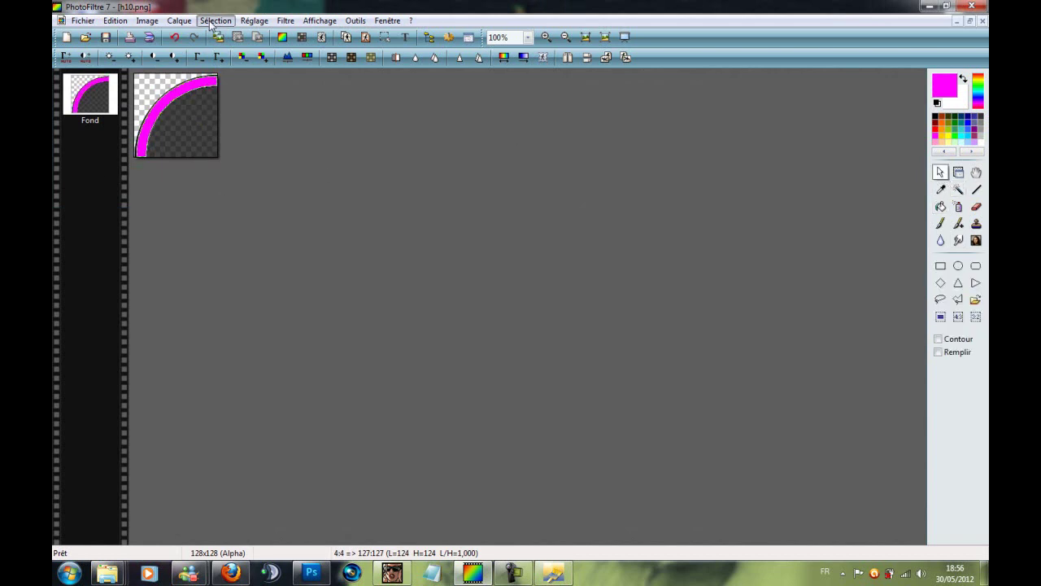
click(213, 23)
click(229, 37)
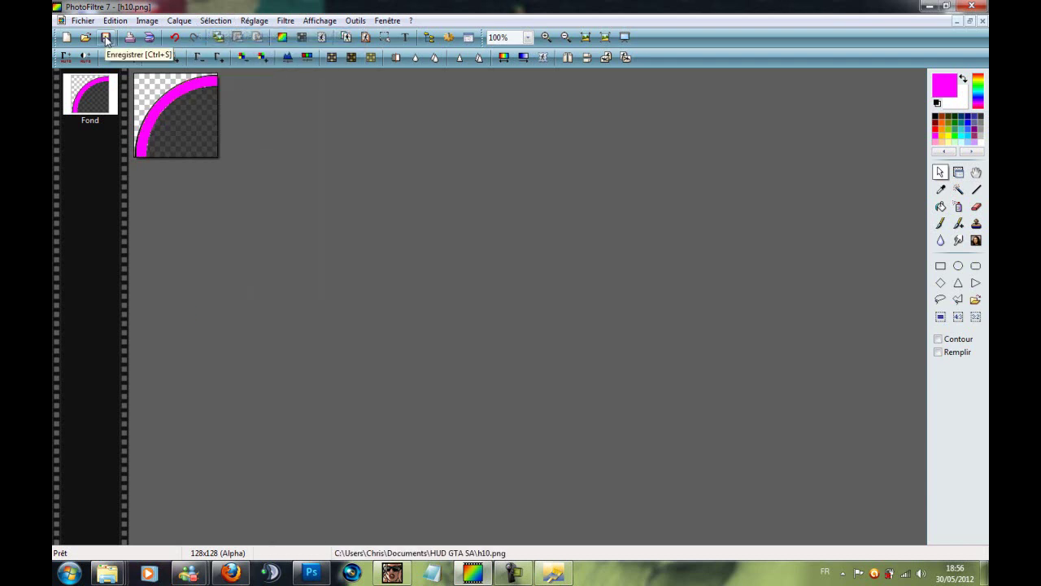
- Return to TXD Workshop and review the h10 texture's name, alpha and compression settings in its image properties
click(931, 7)
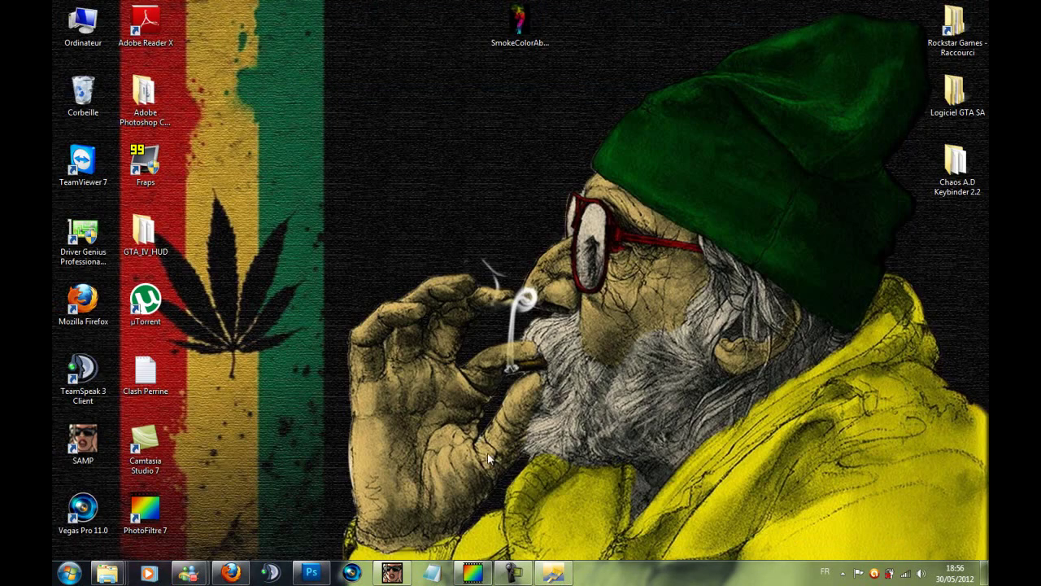
click(553, 572)
double_click(577, 322)
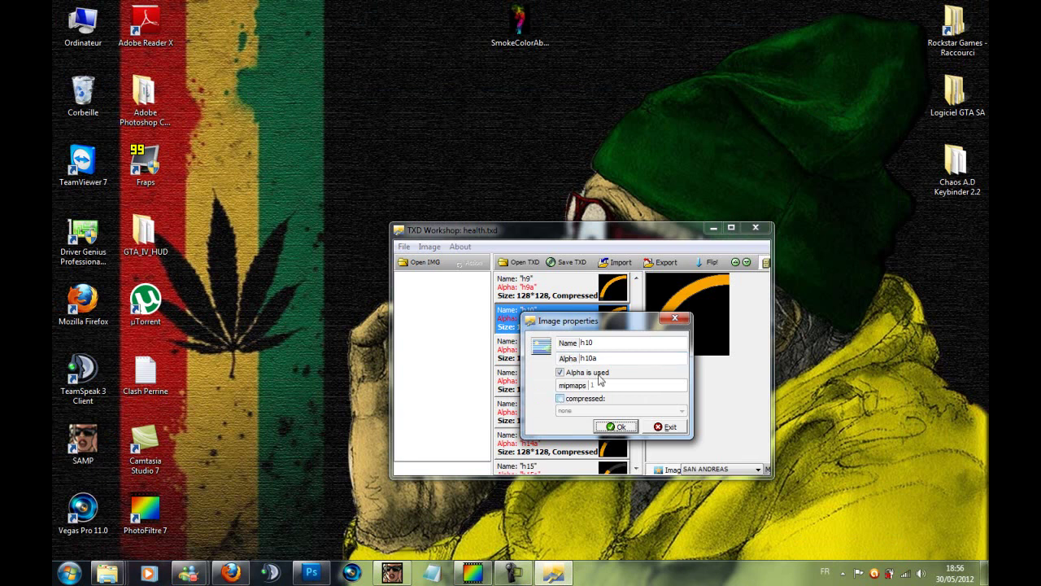
drag(602, 341, 569, 343)
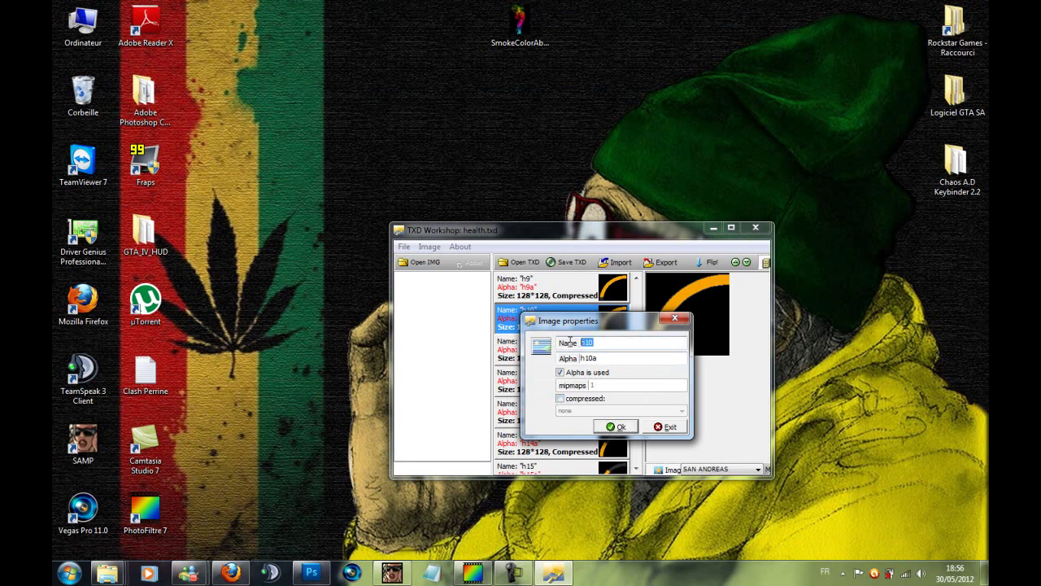
click(602, 357)
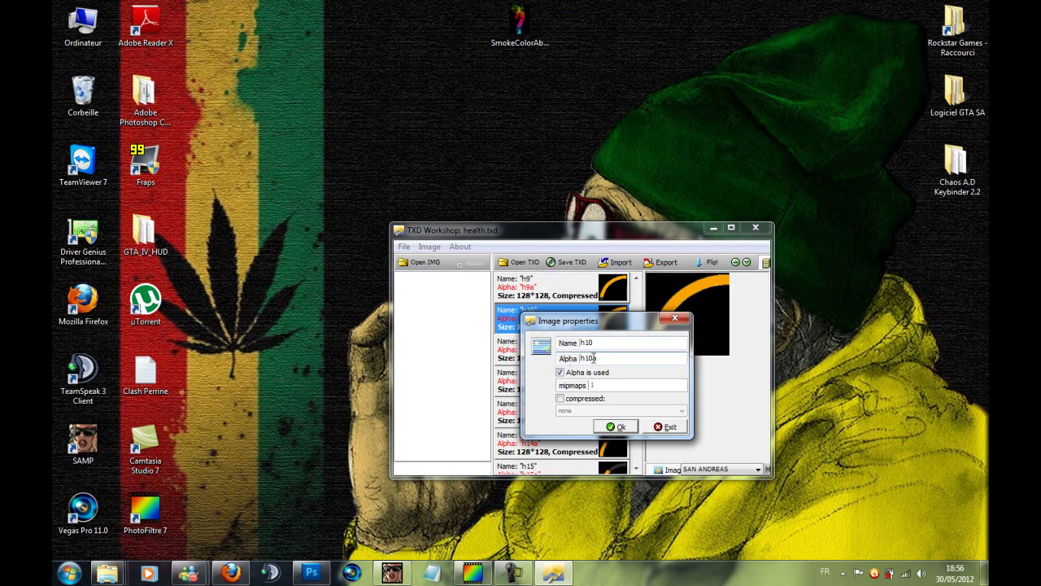
click(616, 427)
- Bring up the import file chooser for the h10 texture, cancel it, and close TXD Workshop without saving health.txd
click(620, 262)
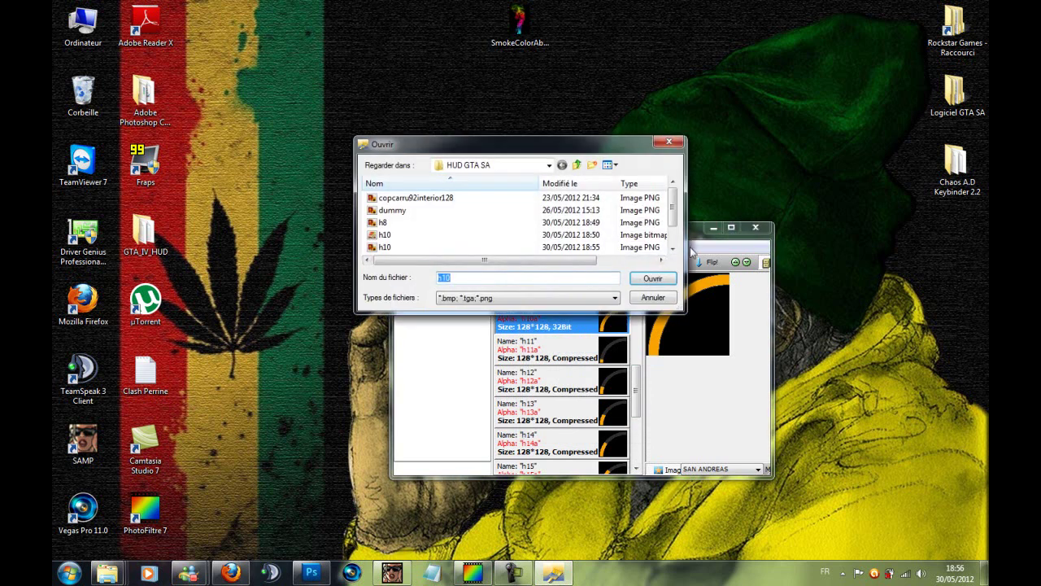
click(667, 299)
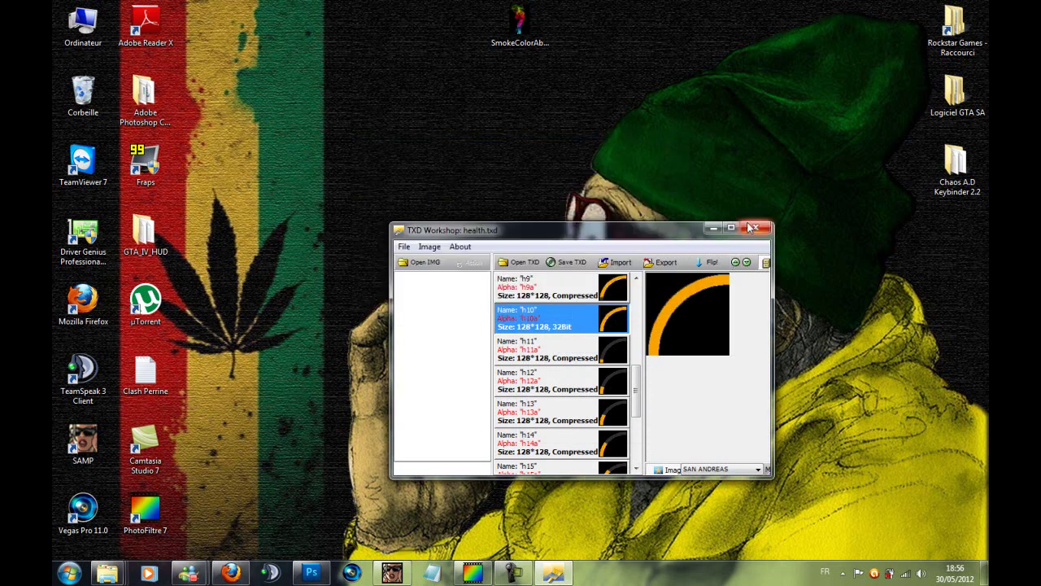
click(758, 230)
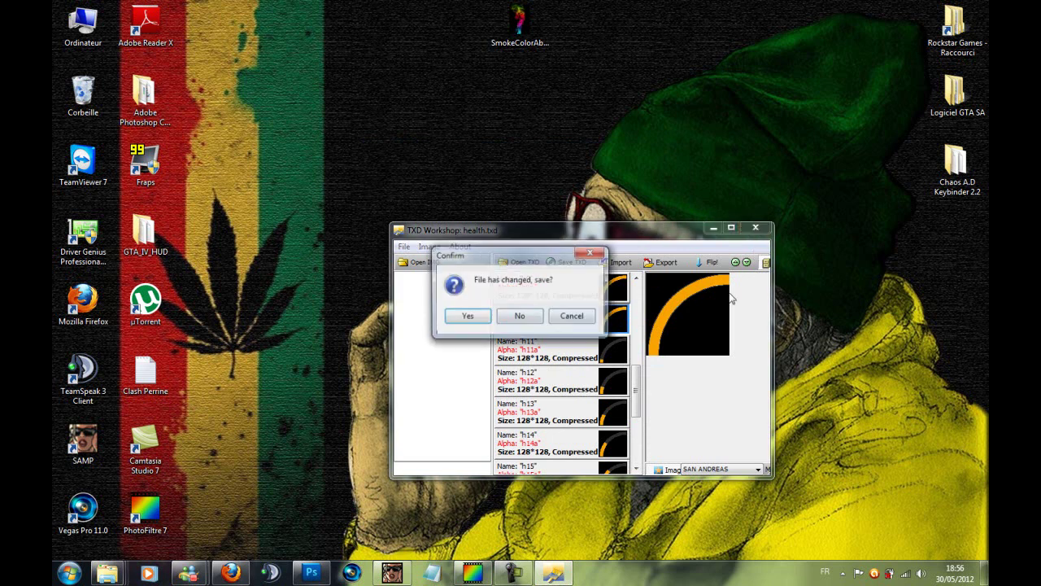
click(523, 315)
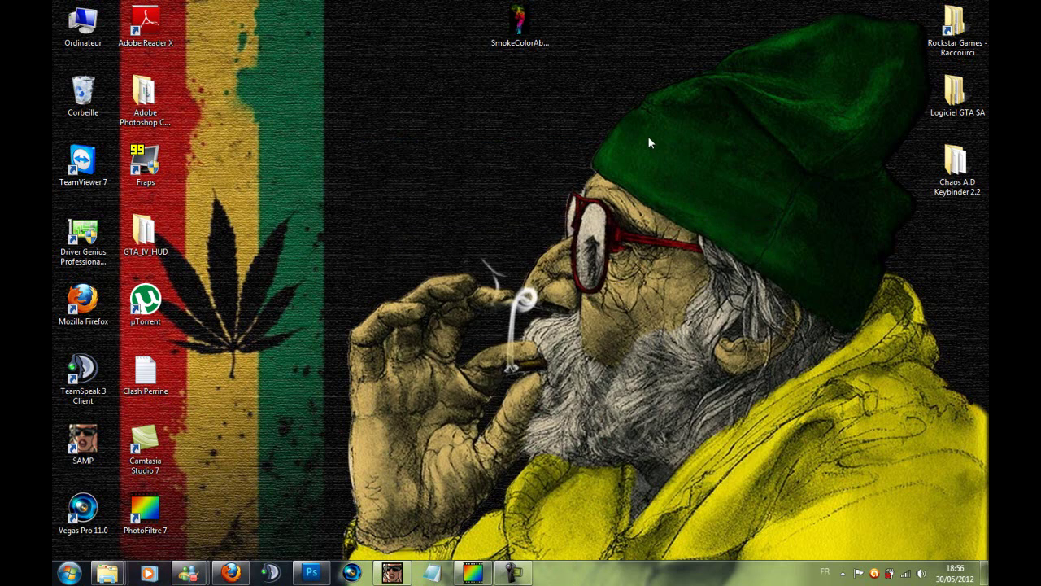
- Switch to Firefox and look through the uploaded tutorial videos on the YouTube channel page
click(230, 572)
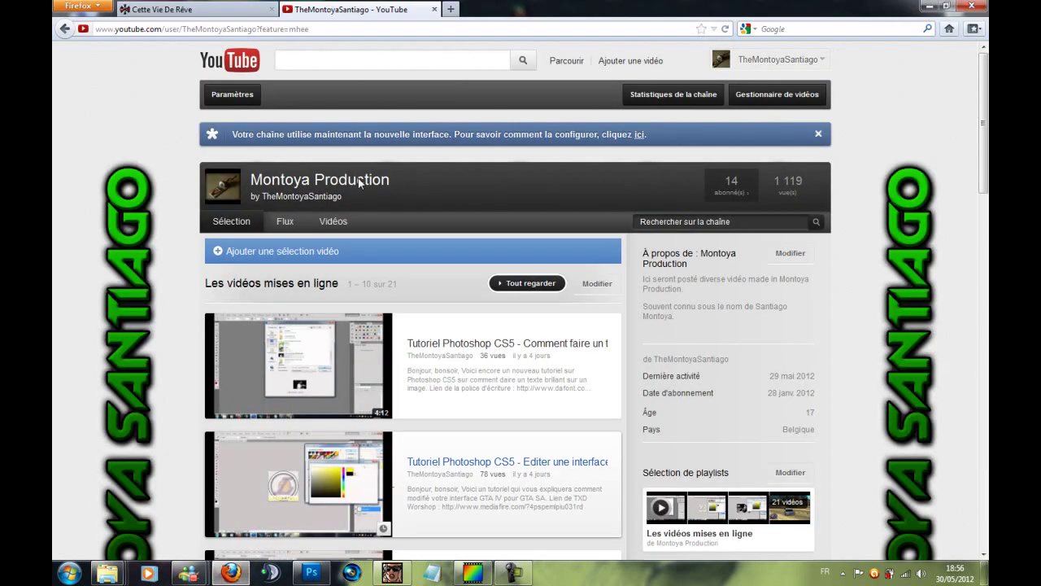
click(818, 133)
scroll(521, 309, down, 4)
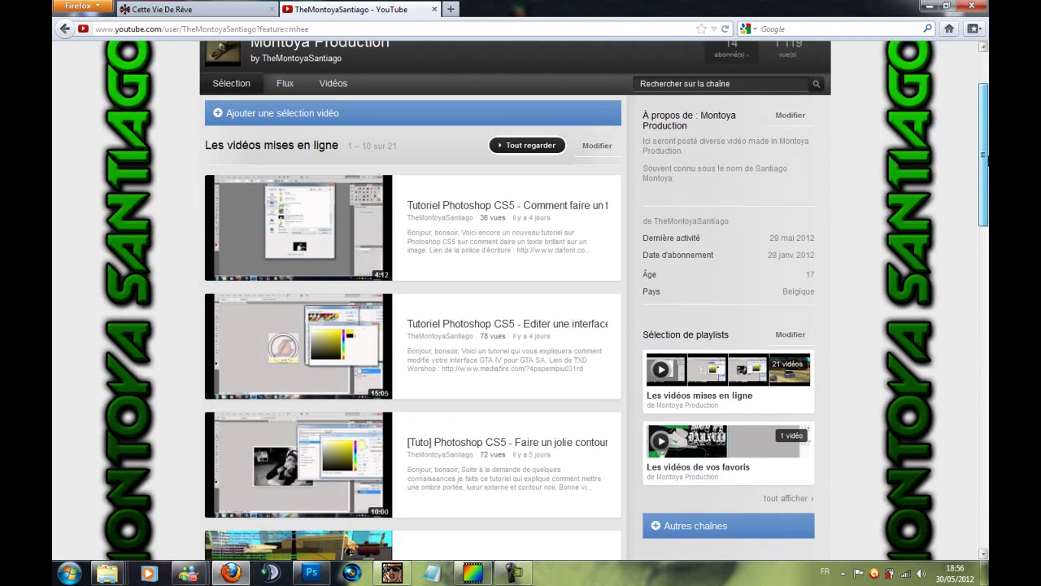
scroll(520, 309, down, 2)
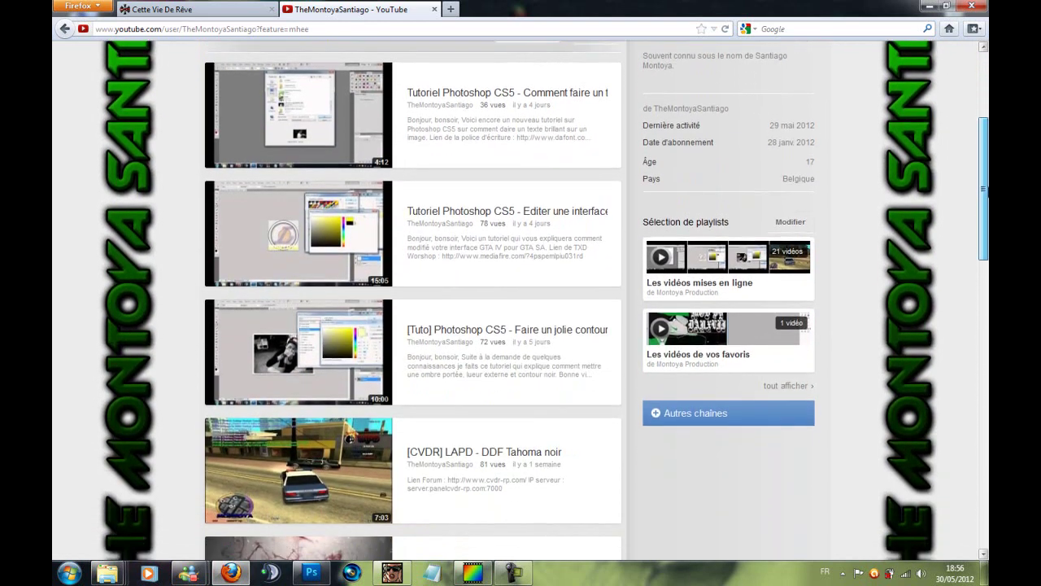
drag(987, 194, 979, 152)
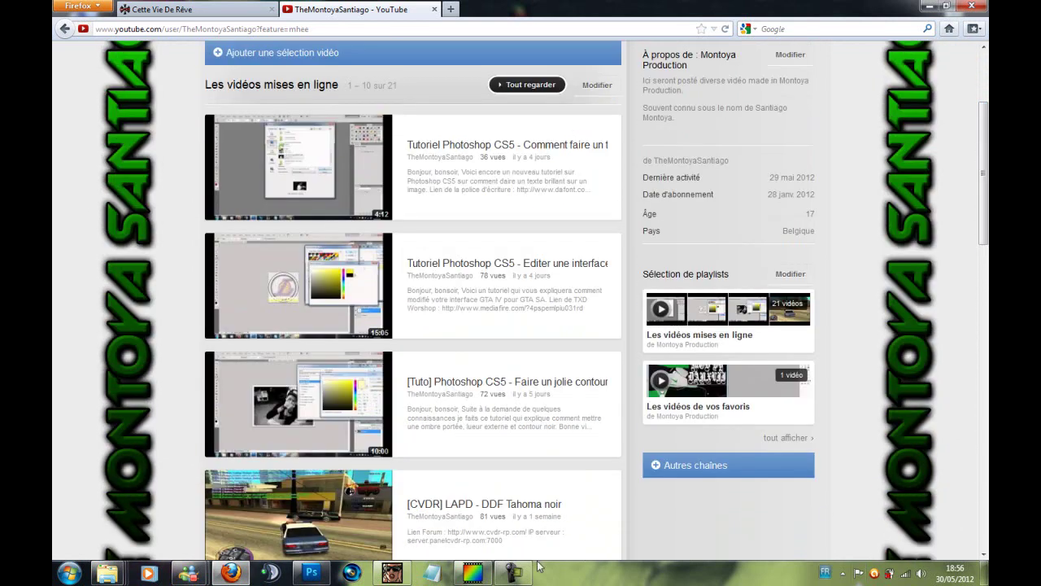
click(513, 573)
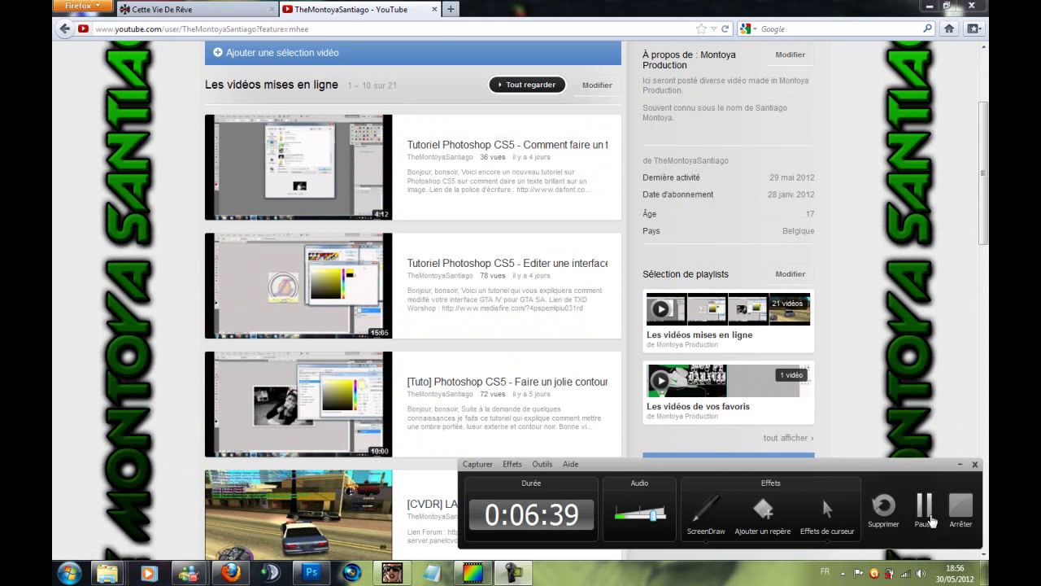